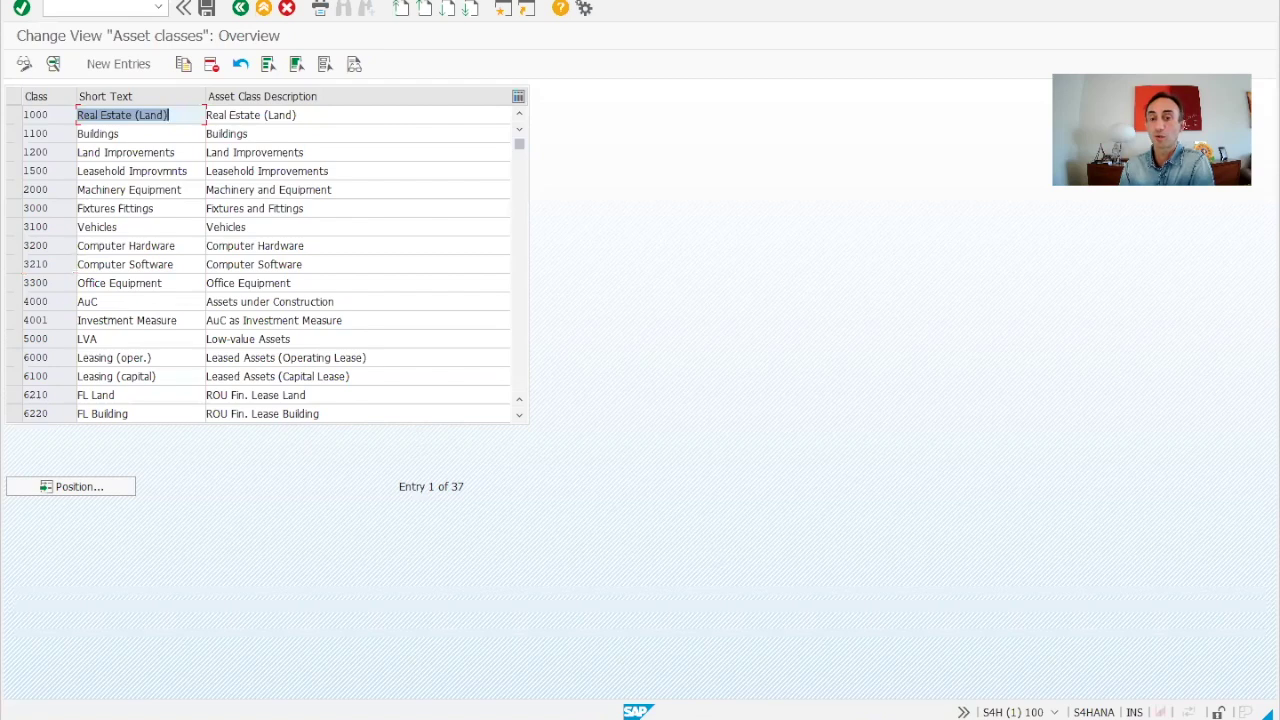
Switch to the asset master record and examine the main number, sub-number and asset class of Vehicle #1.
{"action": "mouse_move", "coordinate": [748, 712]}
{"action": "left_click", "coordinate": [836, 698]}
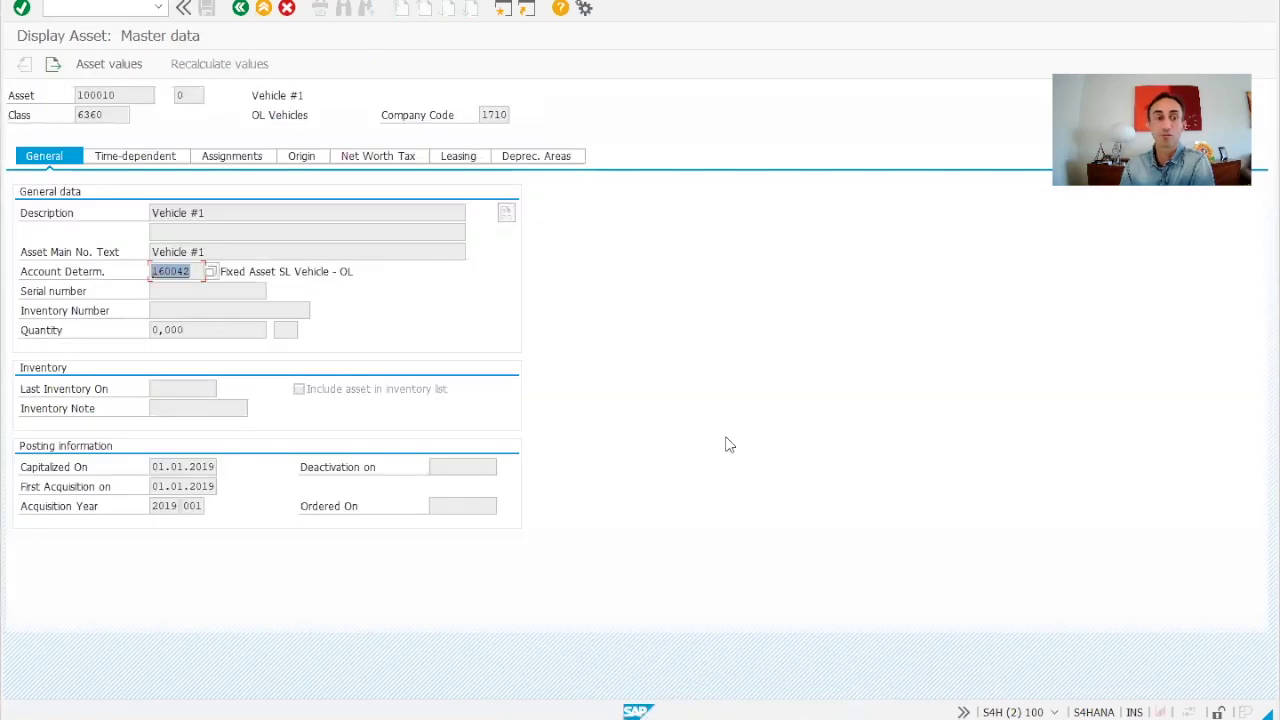
{"action": "double_click", "coordinate": [106, 118]}
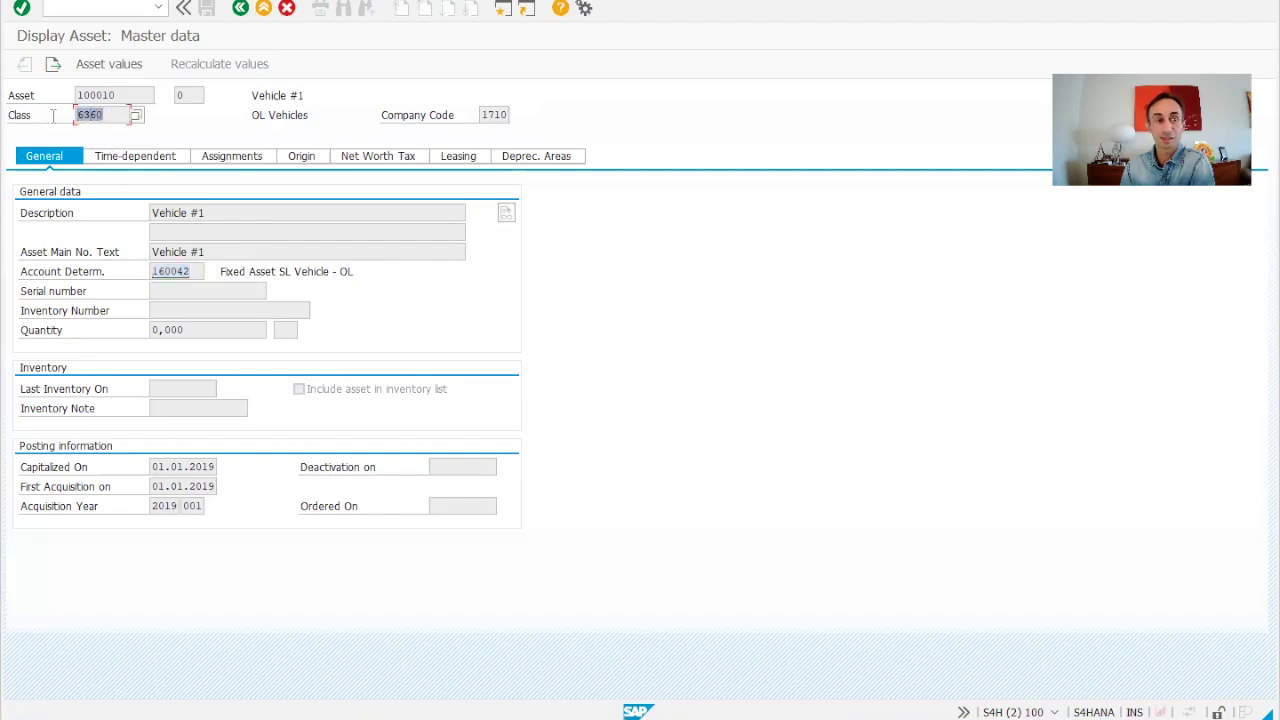
{"action": "double_click", "coordinate": [115, 95]}
{"action": "double_click", "coordinate": [190, 95]}
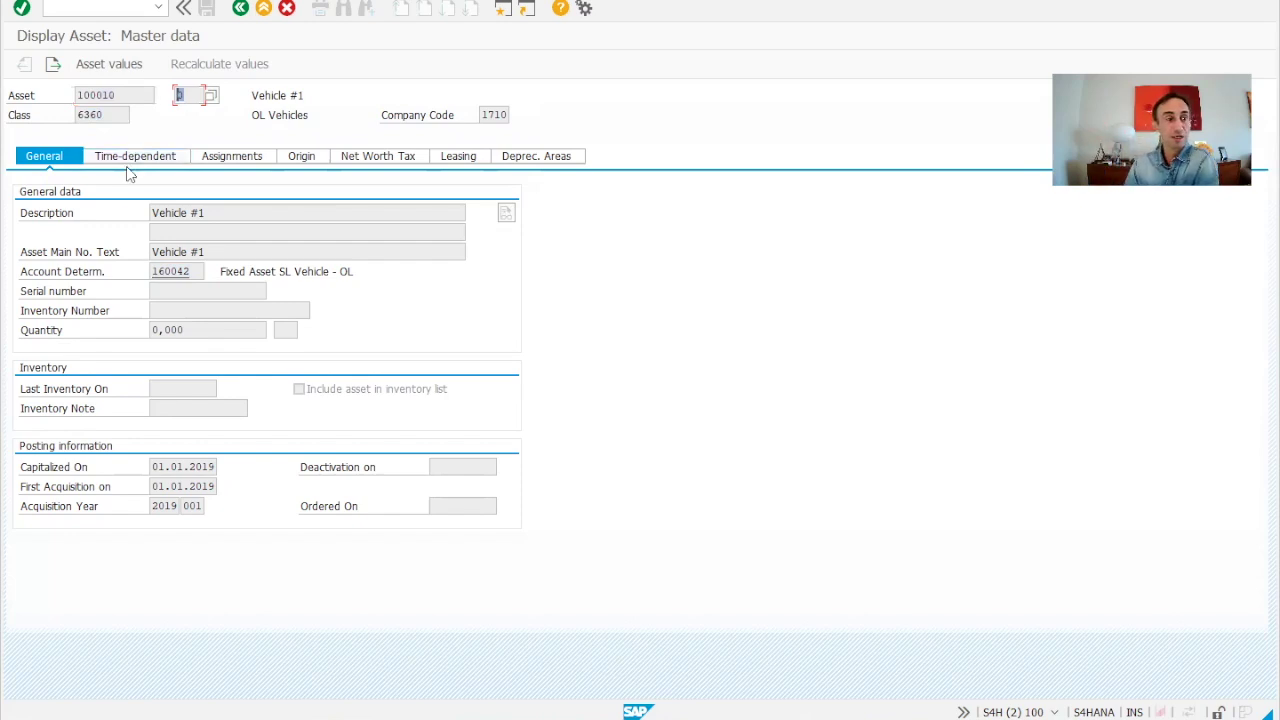
{"action": "double_click", "coordinate": [110, 115]}
{"action": "left_click", "coordinate": [97, 117]}
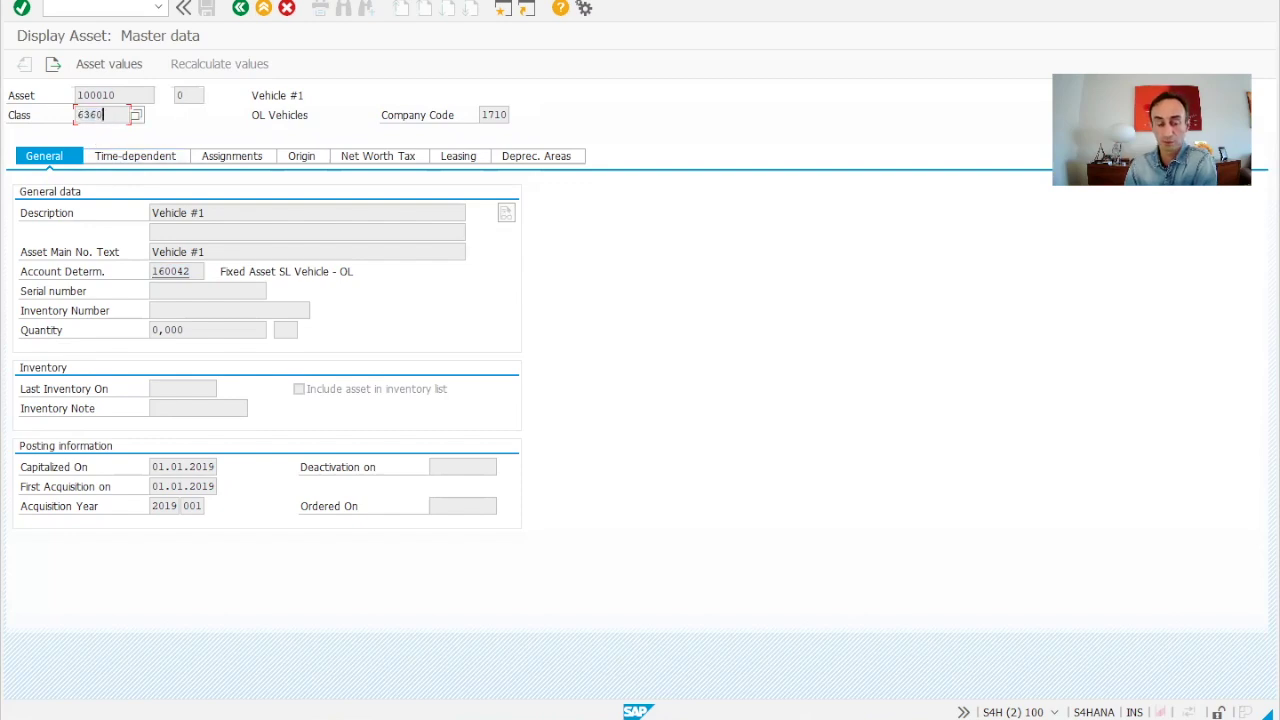
Position the asset class list at class 6360 and open its details to check the account determination.
{"action": "left_click", "coordinate": [707, 707]}
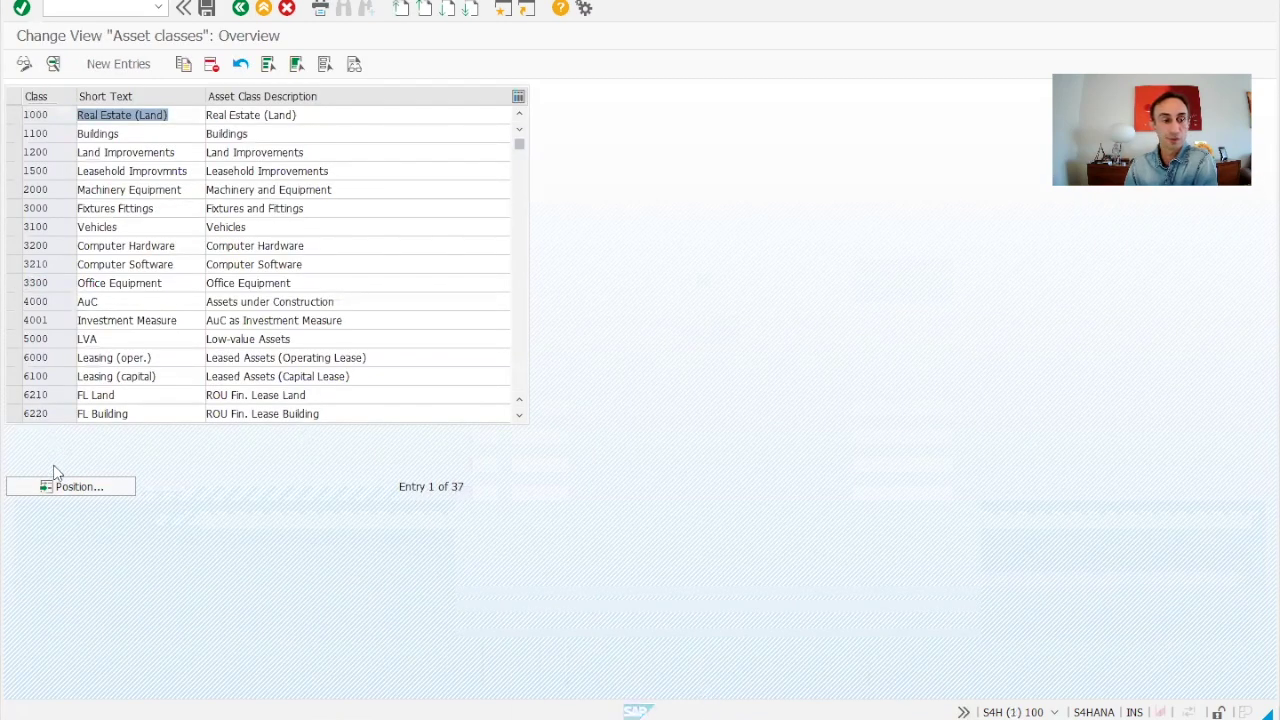
{"action": "left_click", "coordinate": [62, 488]}
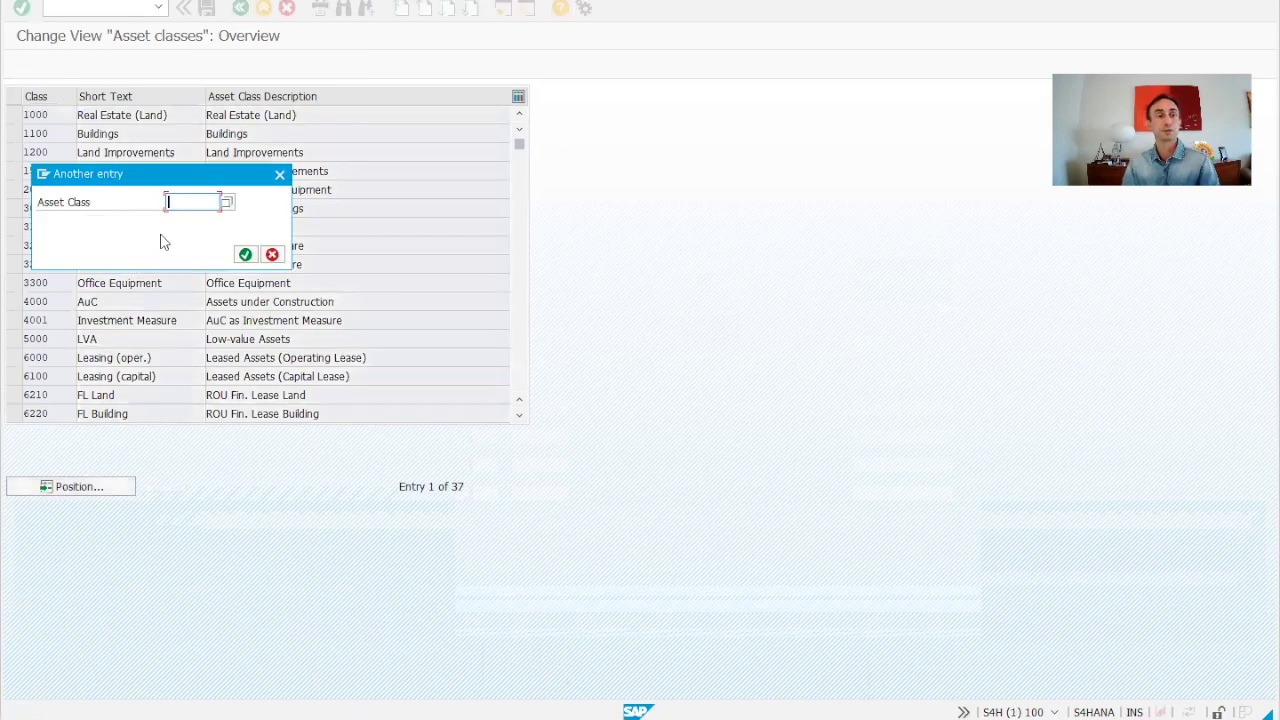
{"action": "type", "text": "63"}
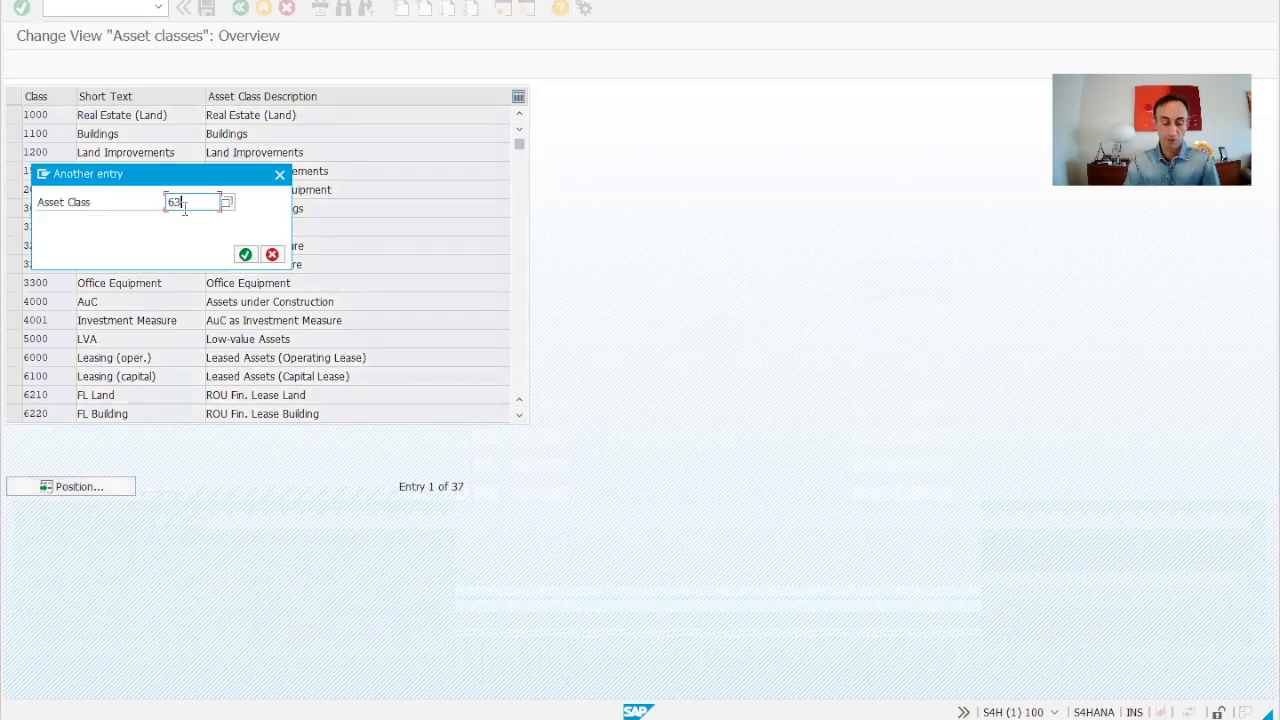
{"action": "type", "text": "00"}
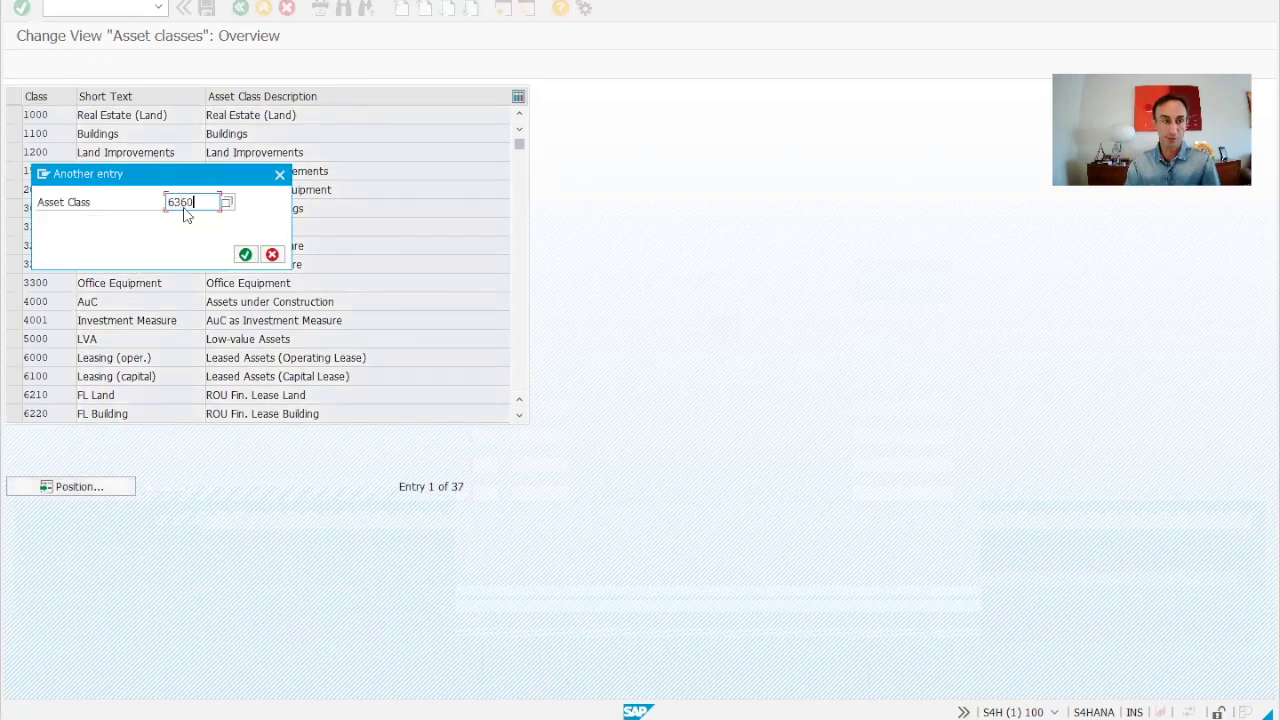
{"action": "key", "text": "Return"}
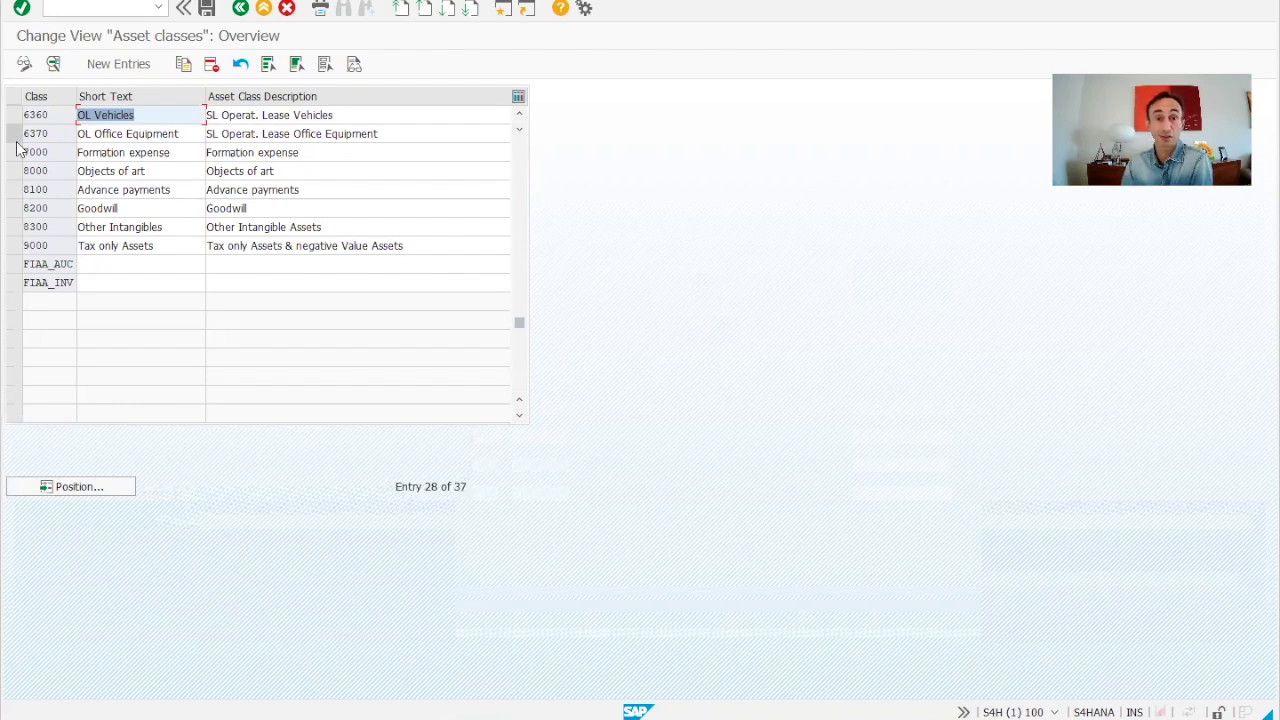
{"action": "double_click", "coordinate": [48, 114]}
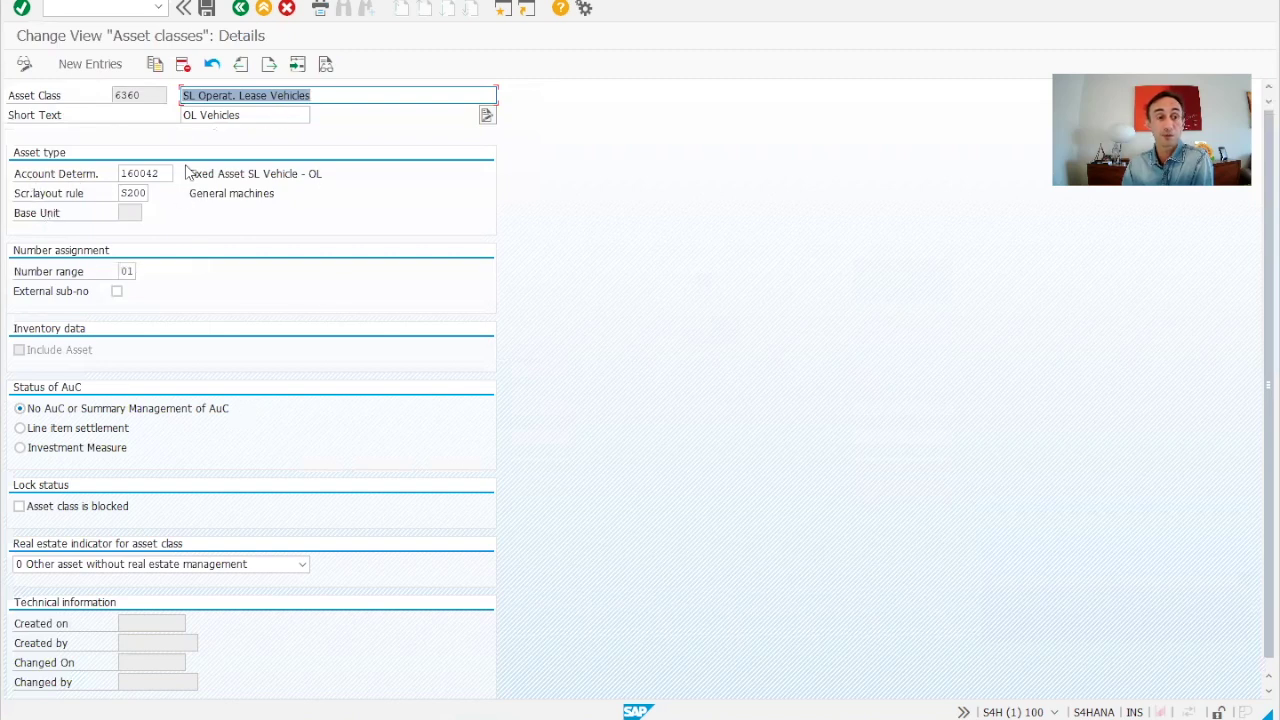
{"action": "left_click_drag", "start_coordinate": [160, 174], "coordinate": [112, 177]}
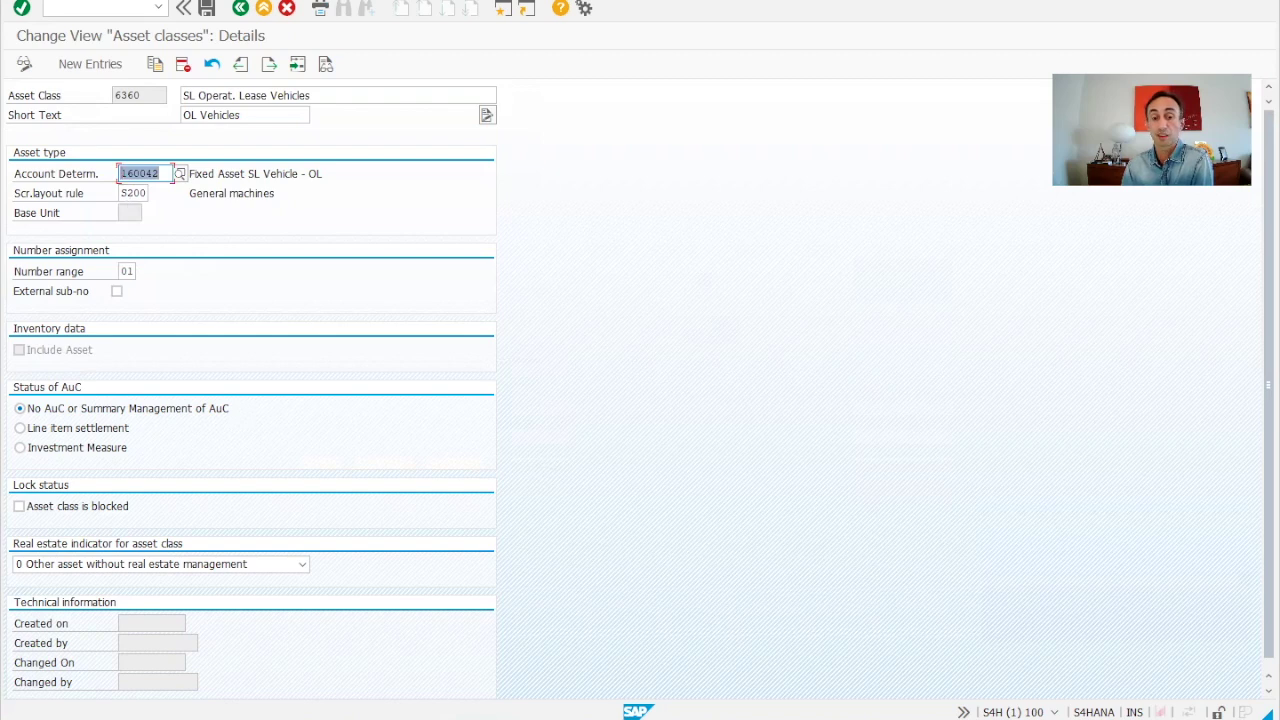
Compare the asset class and account determination in Vehicle #1's master record with the asset class details.
{"action": "mouse_move", "coordinate": [700, 716]}
{"action": "left_click", "coordinate": [812, 692]}
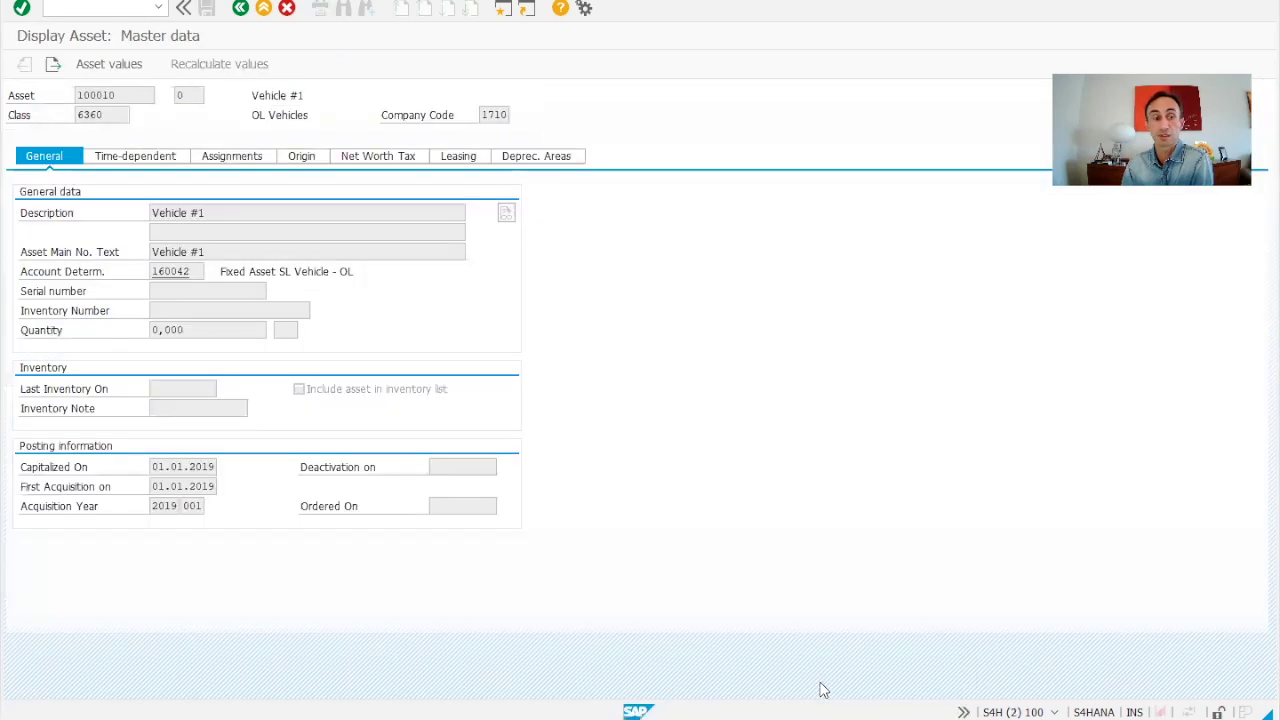
{"action": "double_click", "coordinate": [120, 114]}
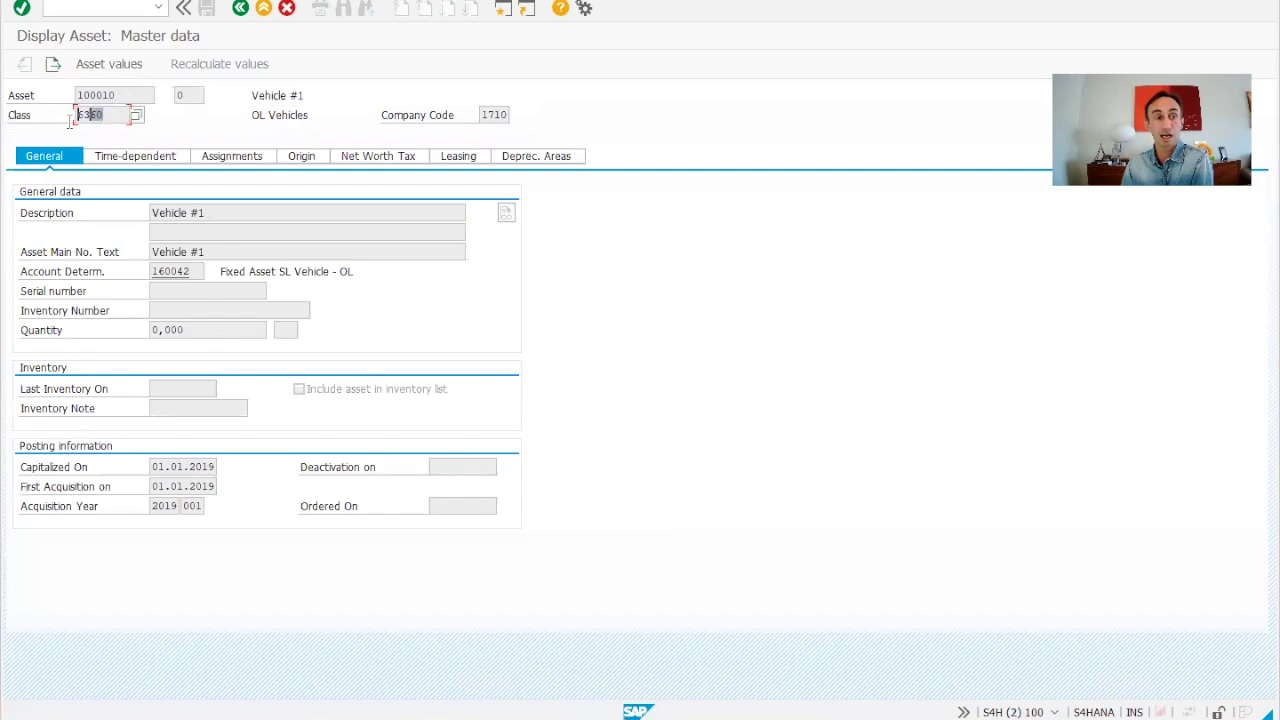
{"action": "double_click", "coordinate": [197, 276]}
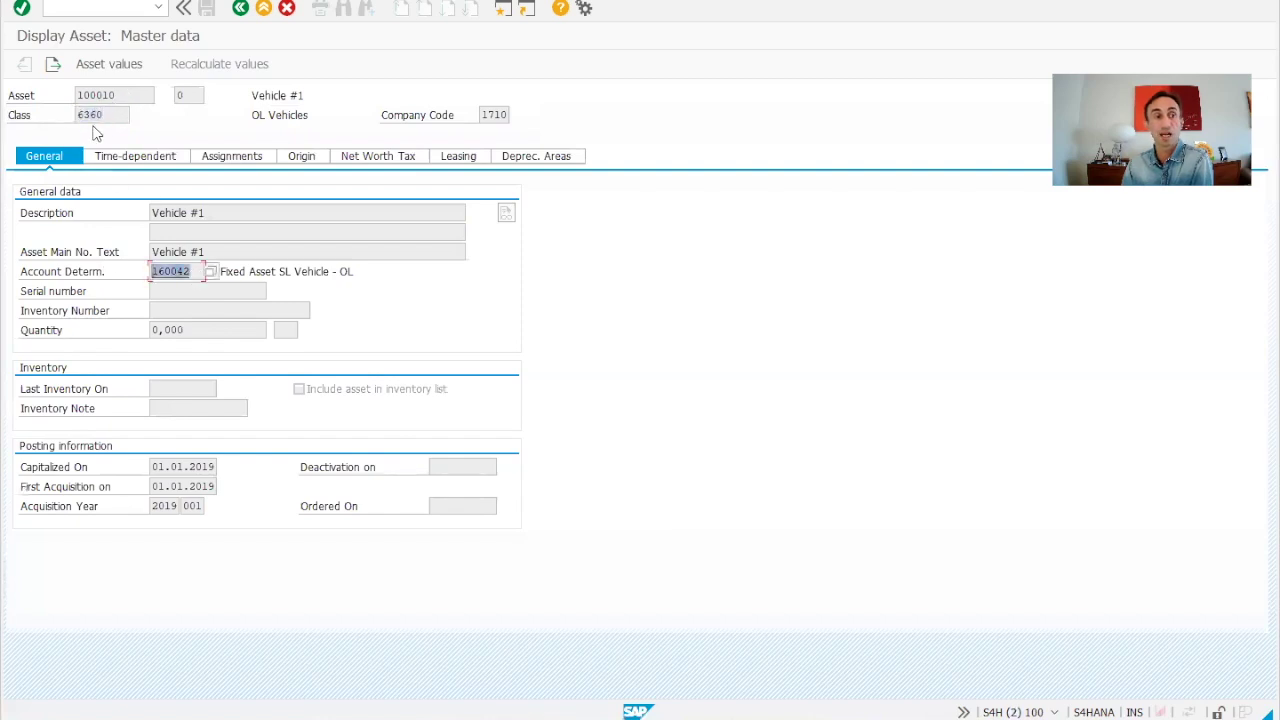
{"action": "left_click_drag", "start_coordinate": [120, 114], "coordinate": [62, 112]}
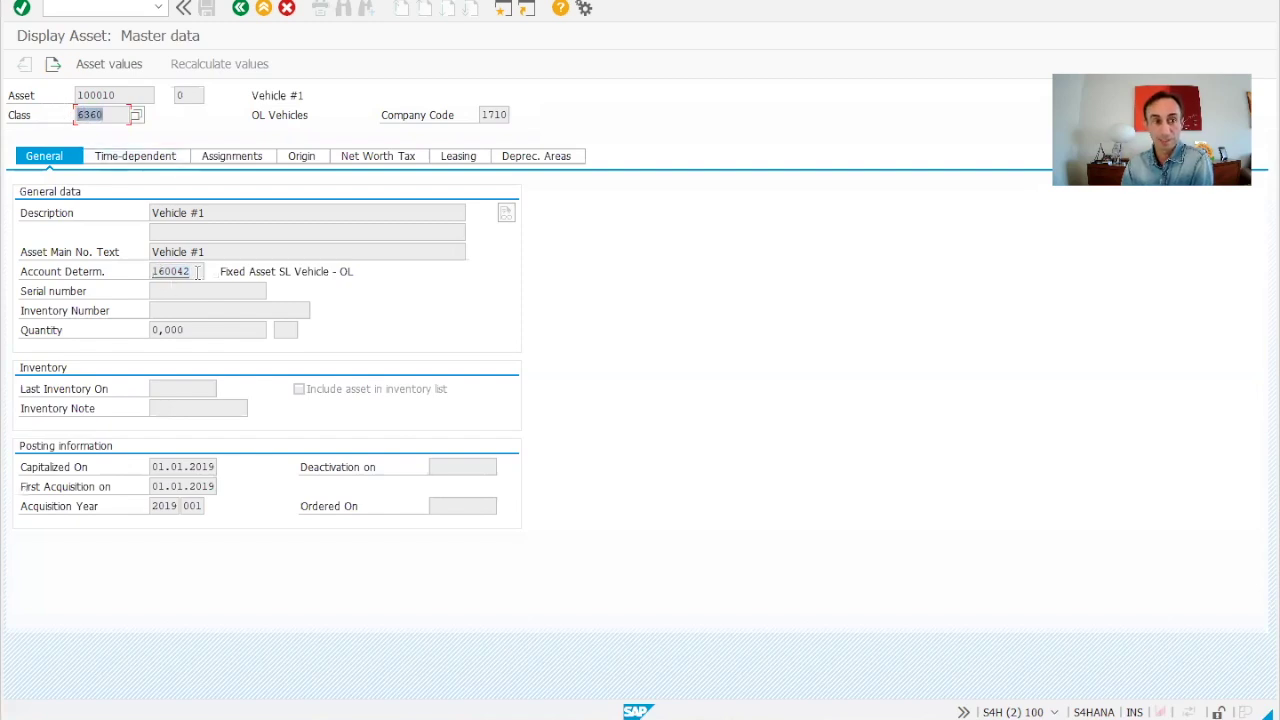
{"action": "left_click_drag", "start_coordinate": [201, 270], "coordinate": [118, 266]}
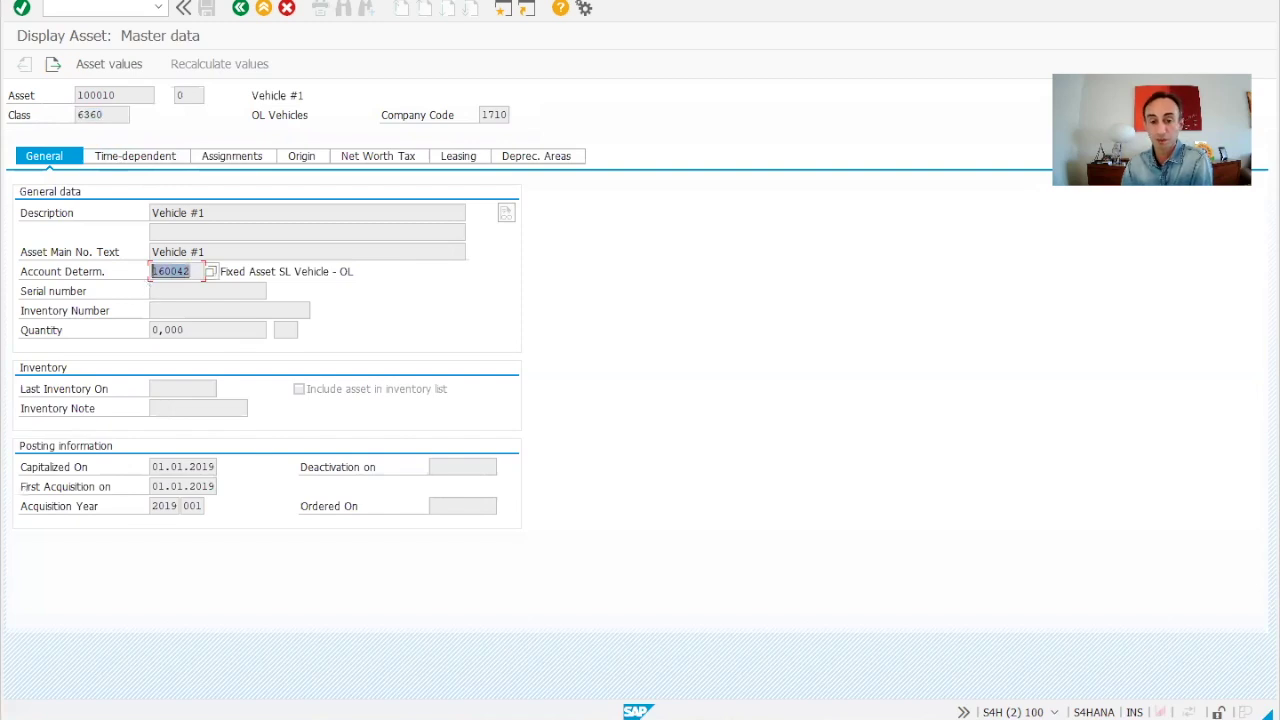
{"action": "left_click", "coordinate": [697, 688]}
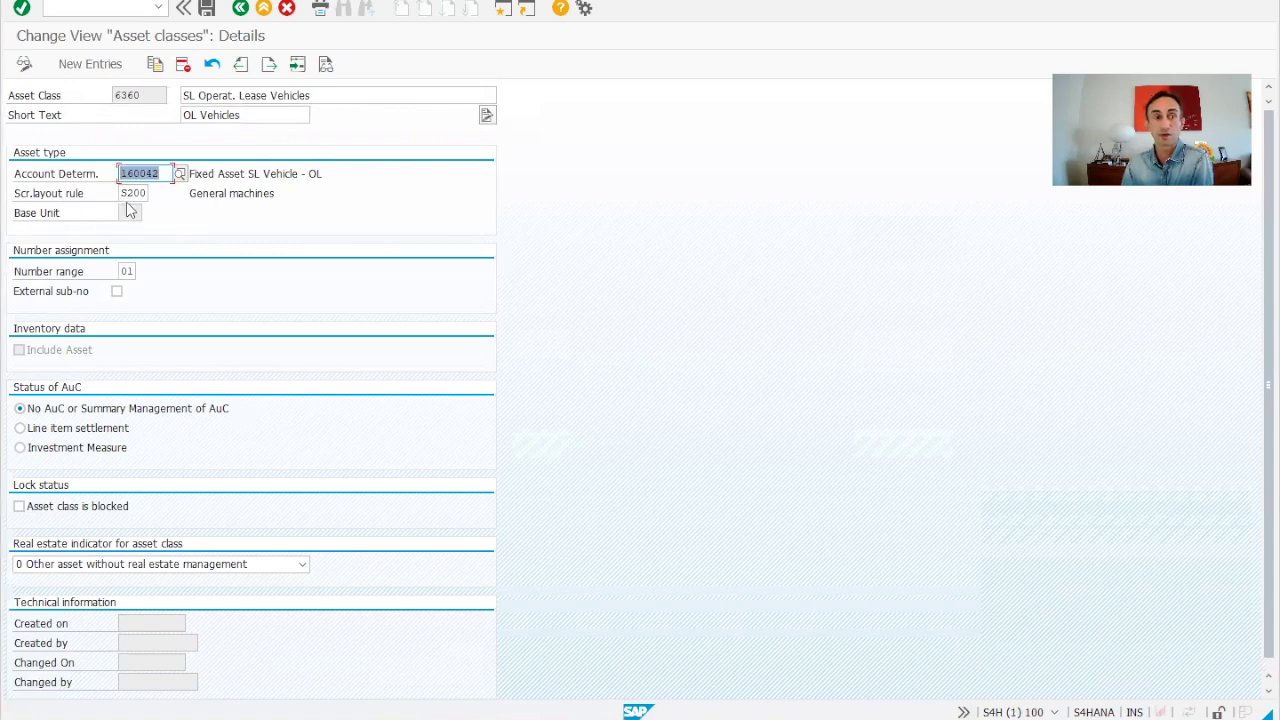
Review the time-dependent, assignment and origin data of asset Vehicle #1, ending back on its general data.
{"action": "mouse_move", "coordinate": [712, 719]}
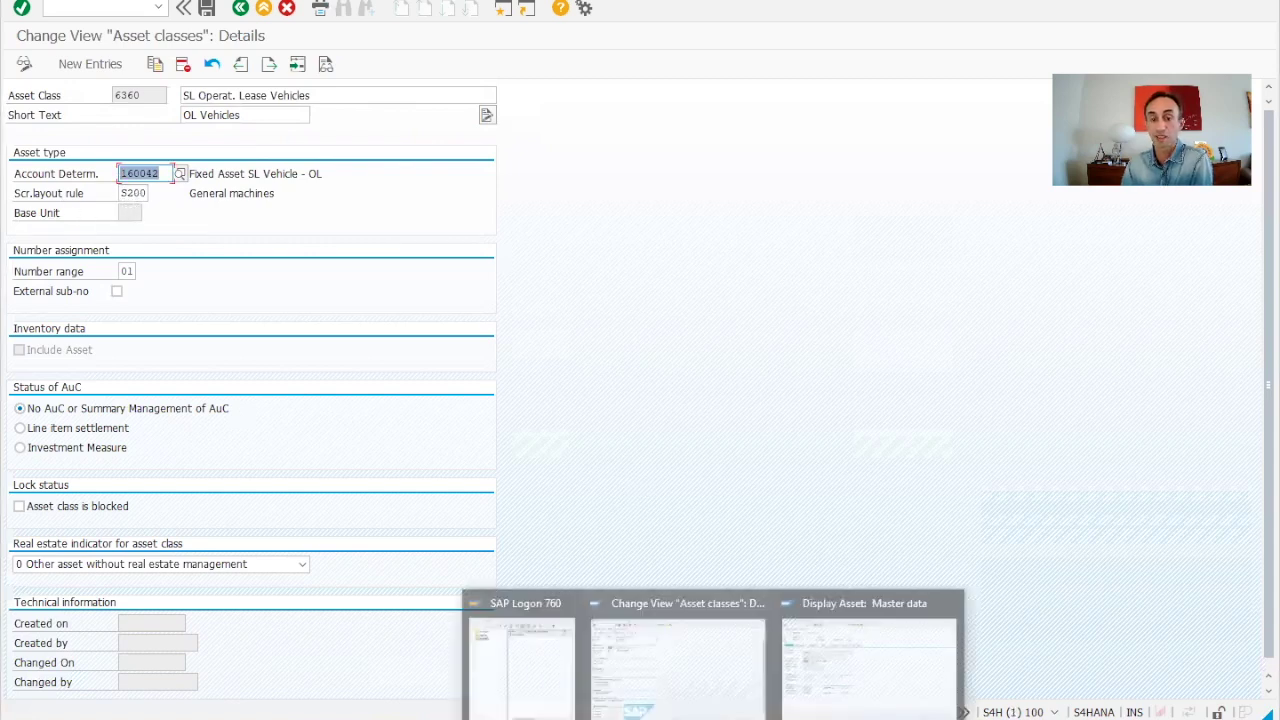
{"action": "left_click", "coordinate": [830, 655]}
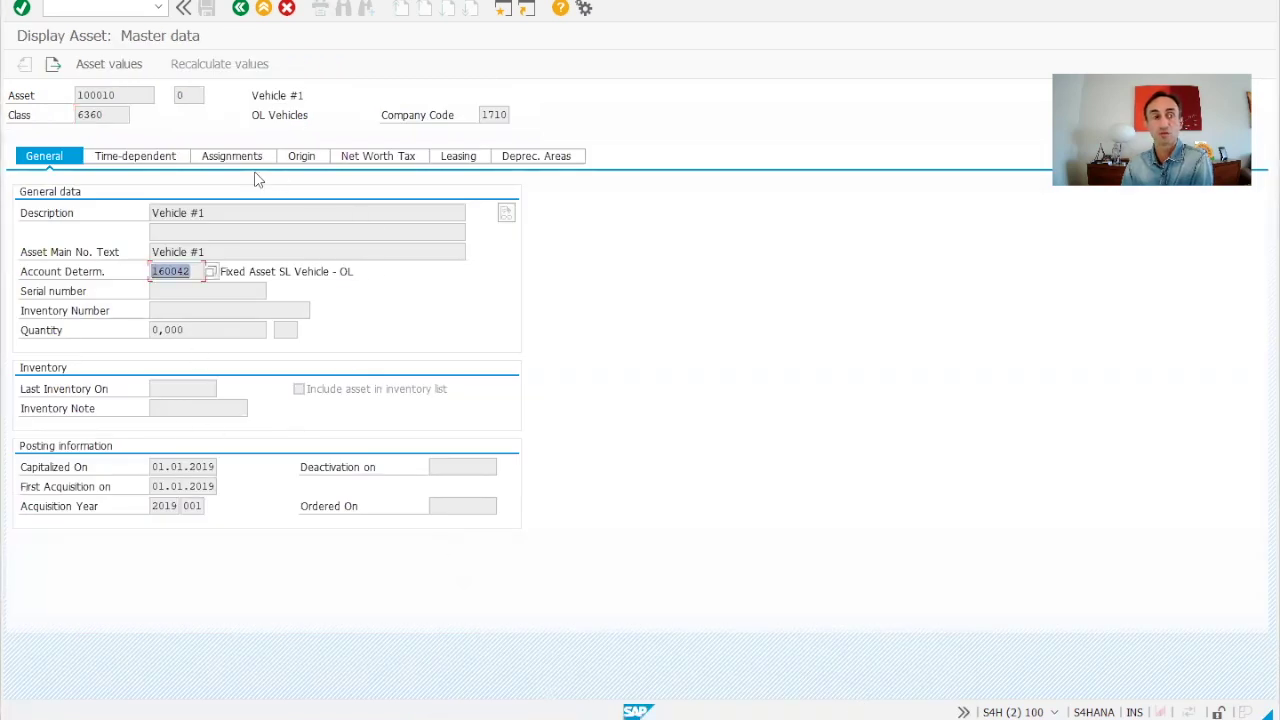
{"action": "left_click", "coordinate": [145, 160]}
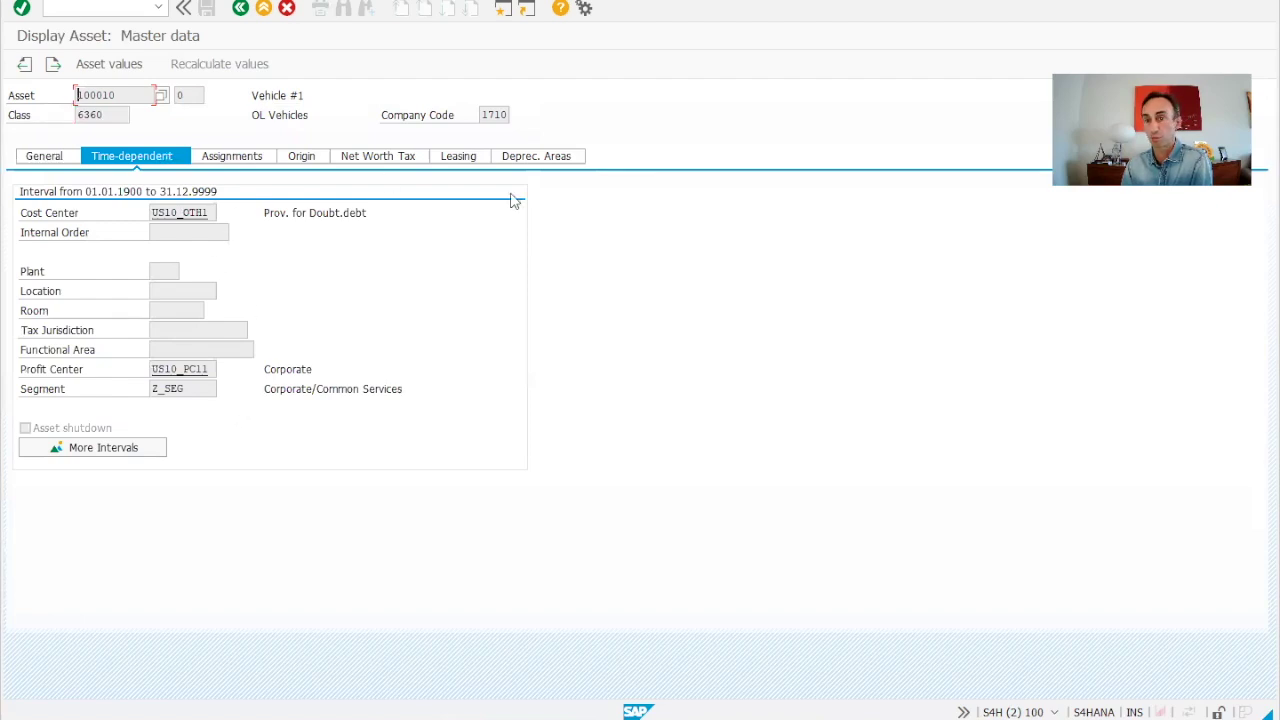
{"action": "left_click", "coordinate": [245, 157]}
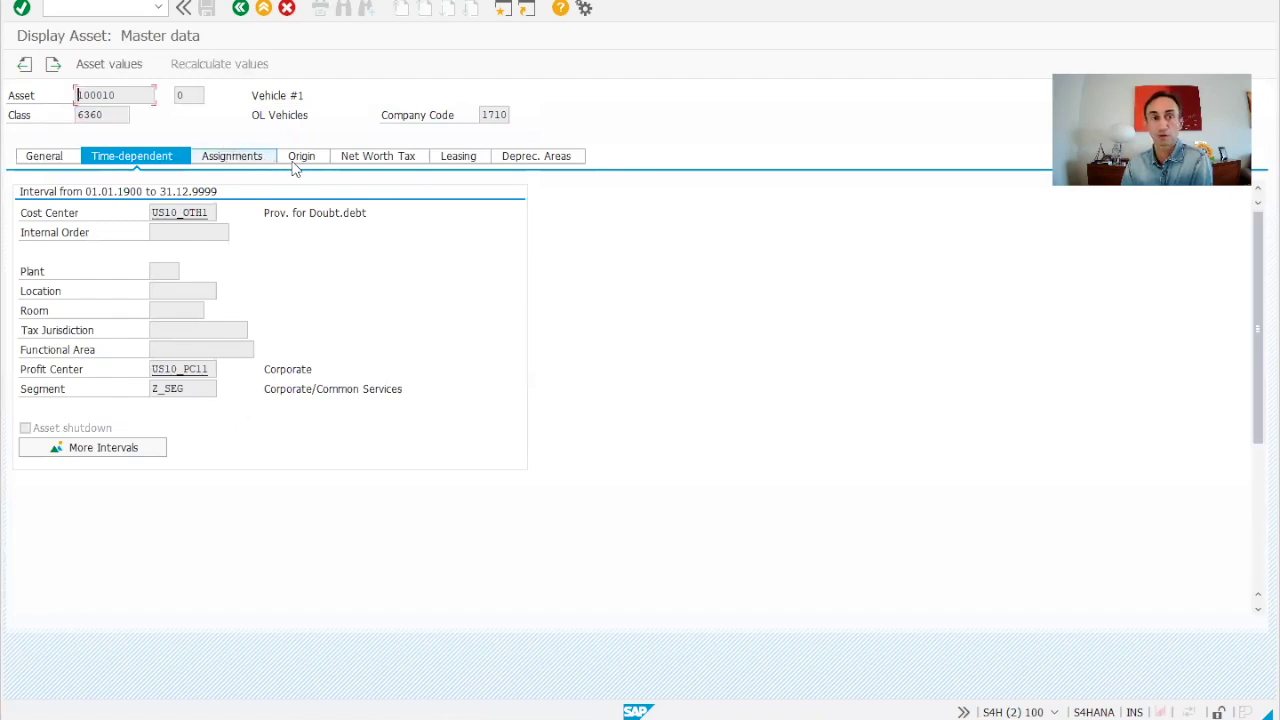
{"action": "left_click", "coordinate": [300, 157]}
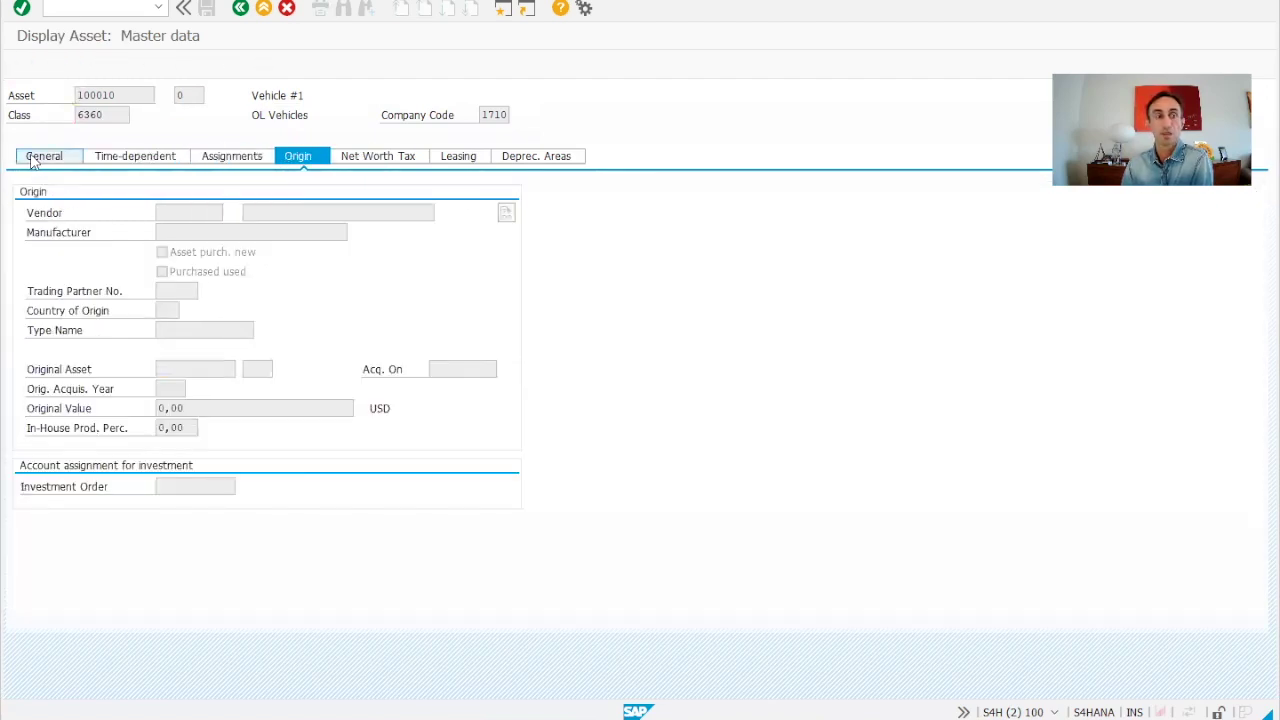
{"action": "left_click", "coordinate": [33, 162]}
Switch back to the asset class configuration and leave it for the Asset Accounting customizing structure.
{"action": "mouse_move", "coordinate": [712, 718]}
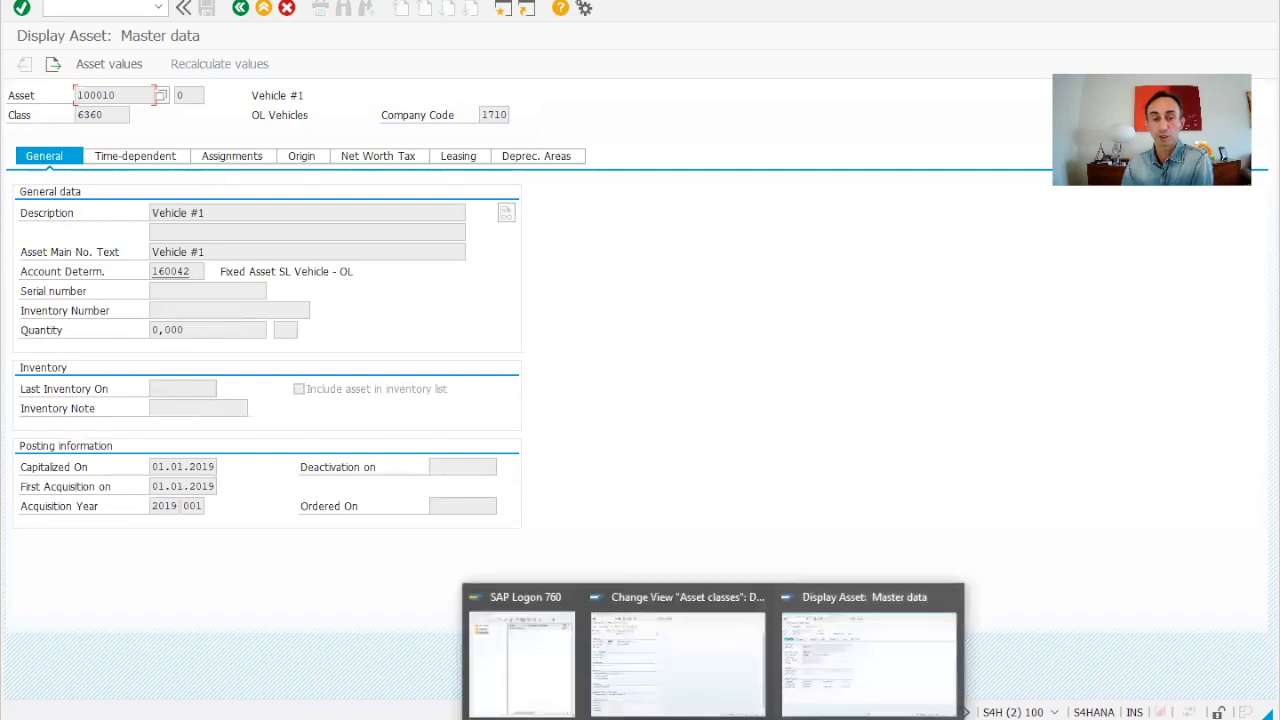
{"action": "left_click", "coordinate": [695, 690]}
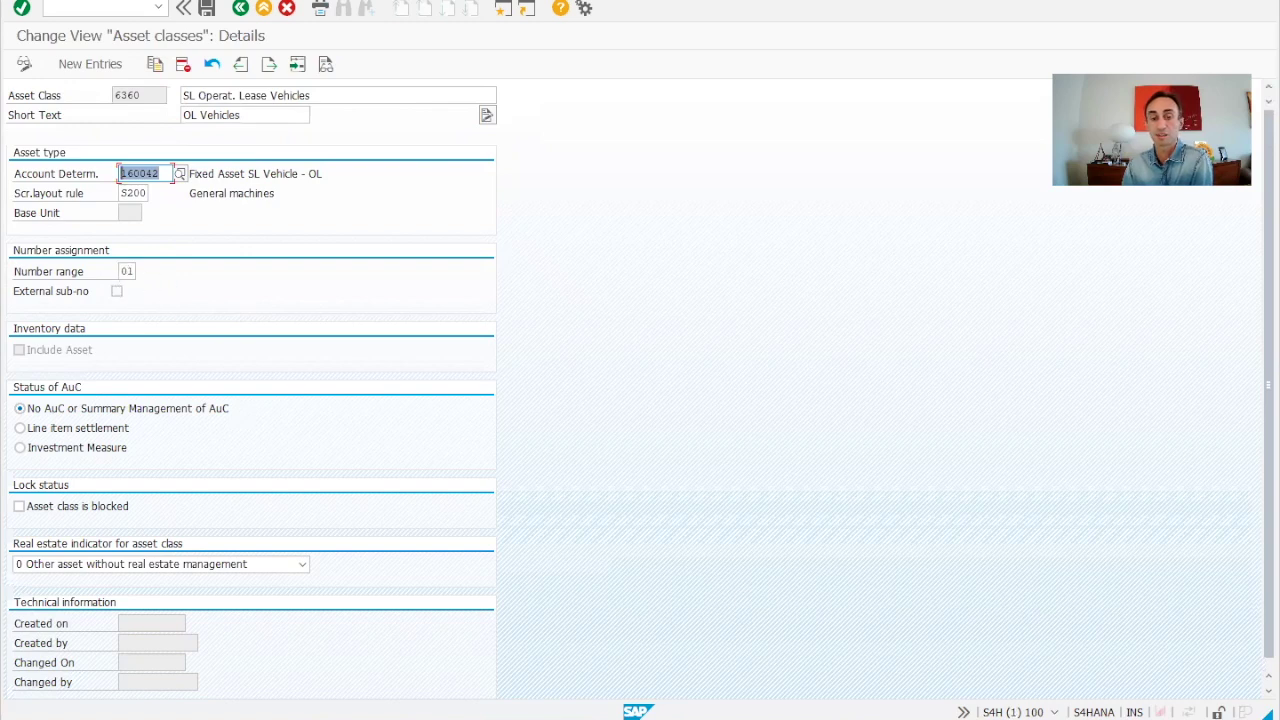
{"action": "mouse_move", "coordinate": [640, 712]}
{"action": "left_click", "coordinate": [852, 660]}
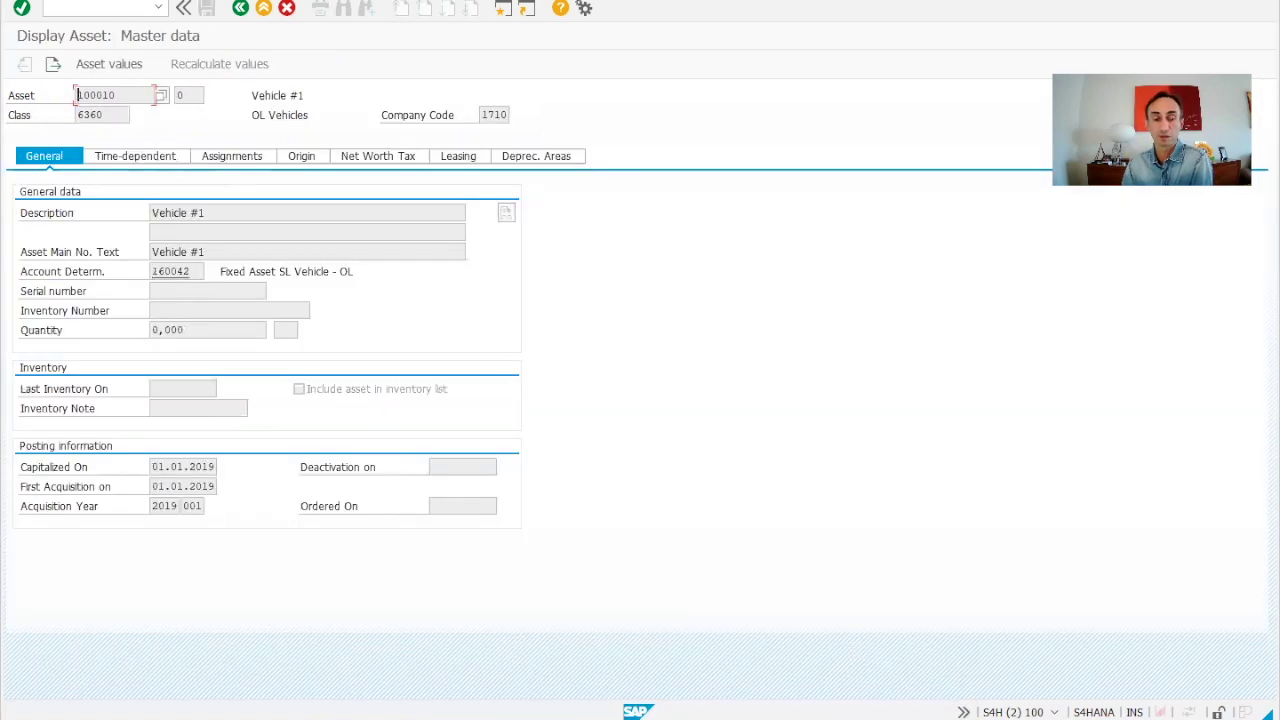
{"action": "left_click", "coordinate": [706, 672]}
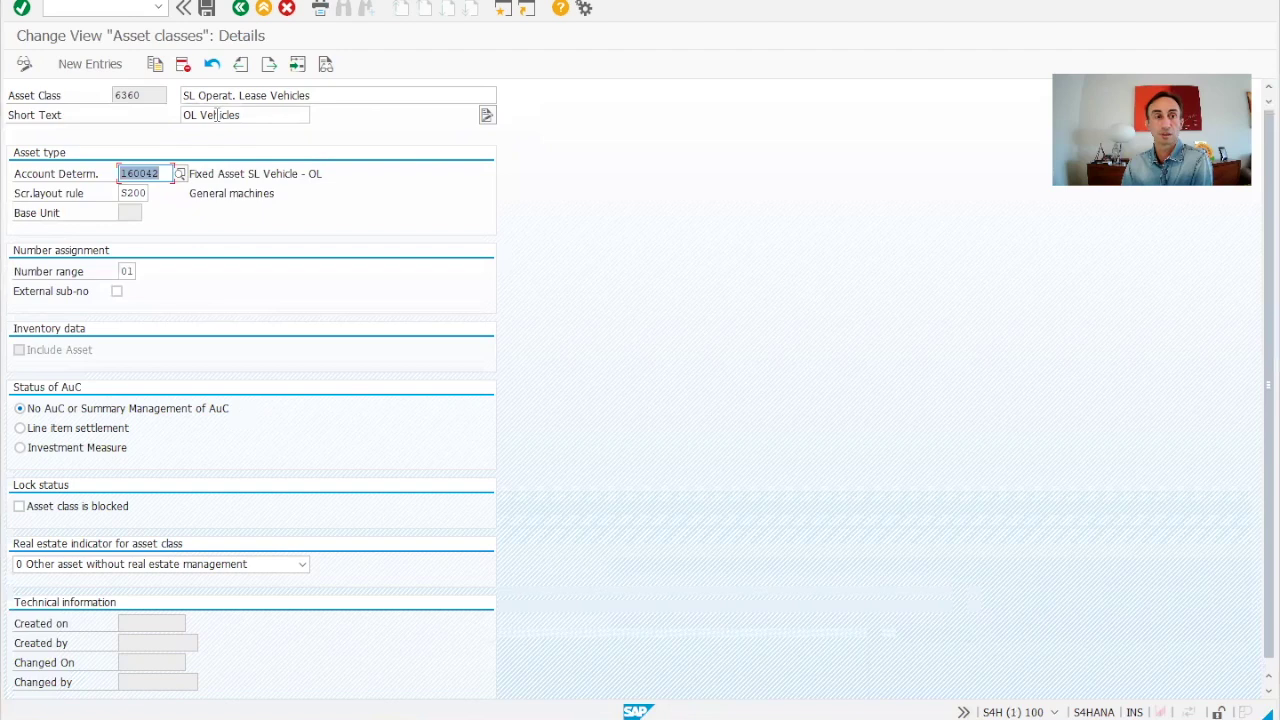
{"action": "left_click", "coordinate": [240, 8]}
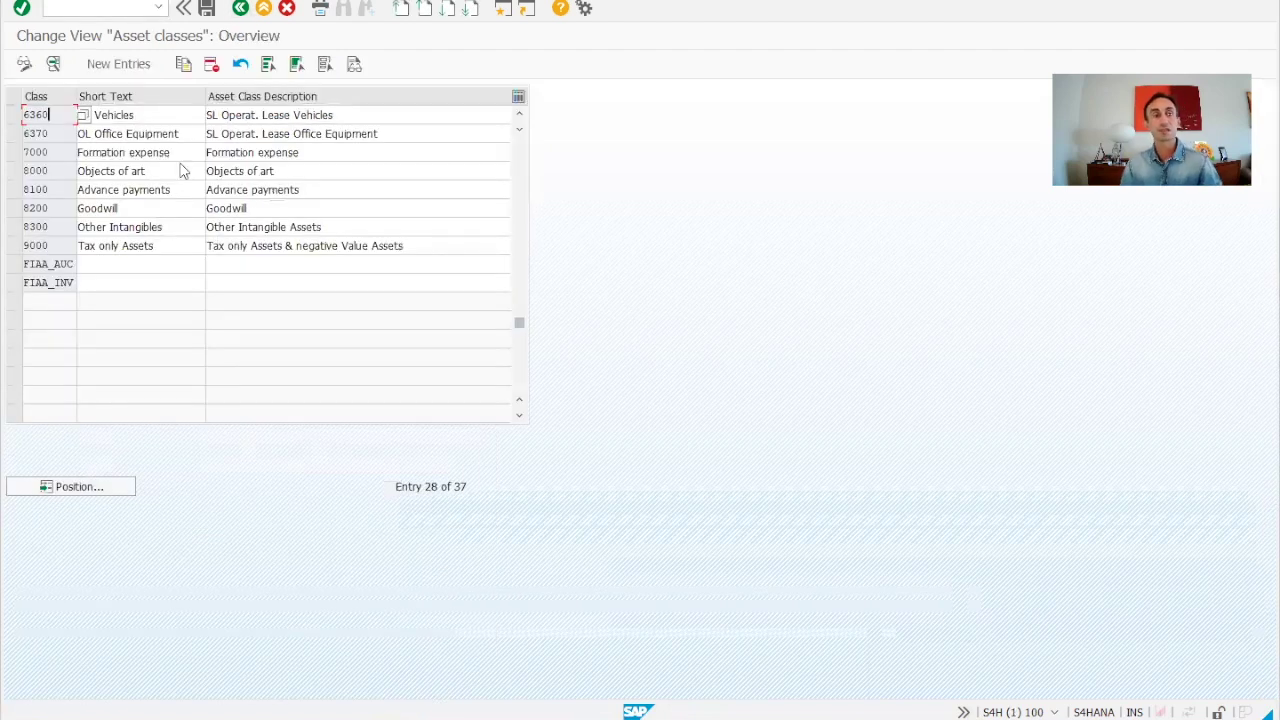
{"action": "key", "text": "F3"}
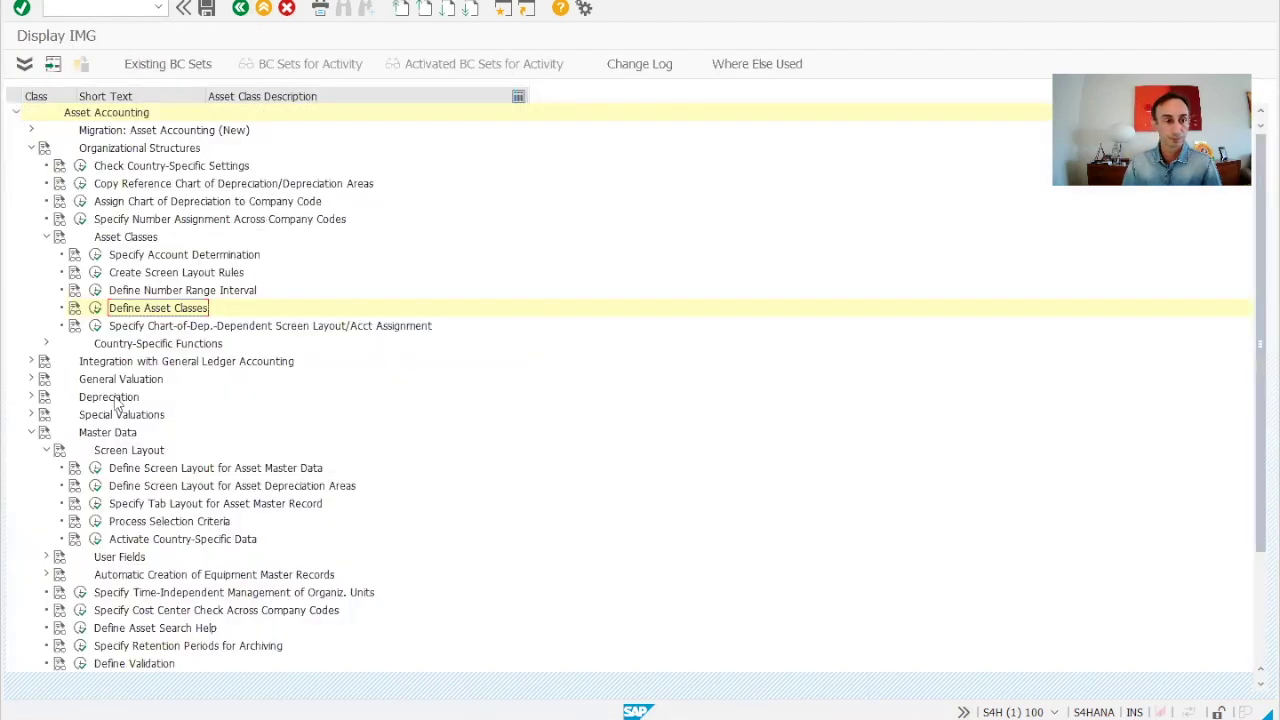
Display the asset number range intervals for company code DE99, examine interval 01, and return to the customizing structure.
{"action": "left_click", "coordinate": [98, 291]}
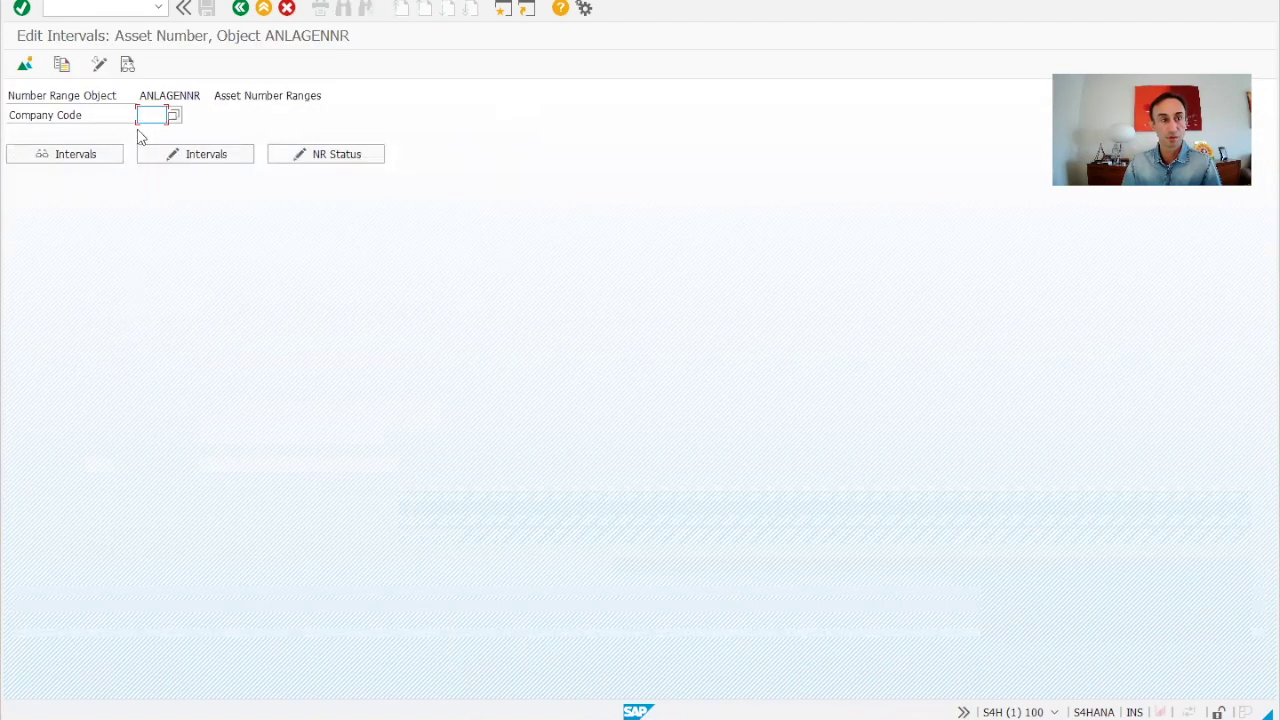
{"action": "type", "text": "DE99"}
{"action": "key", "text": "Return"}
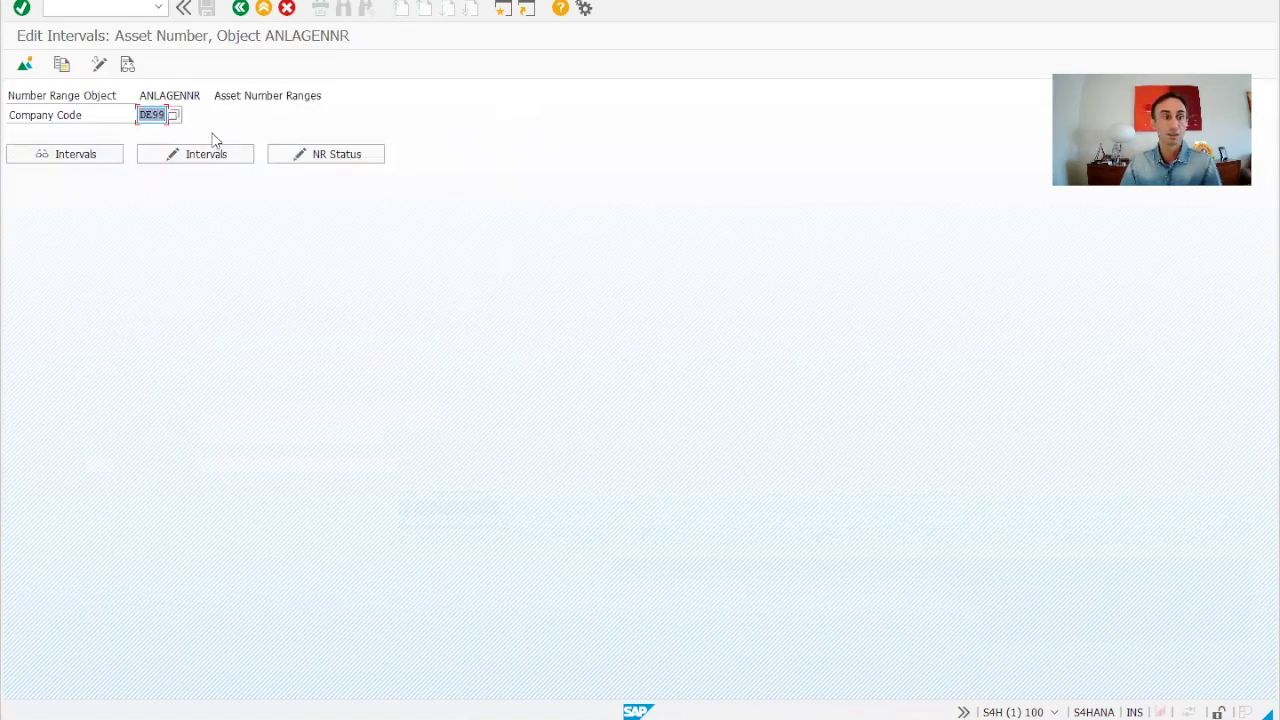
{"action": "left_click", "coordinate": [57, 157]}
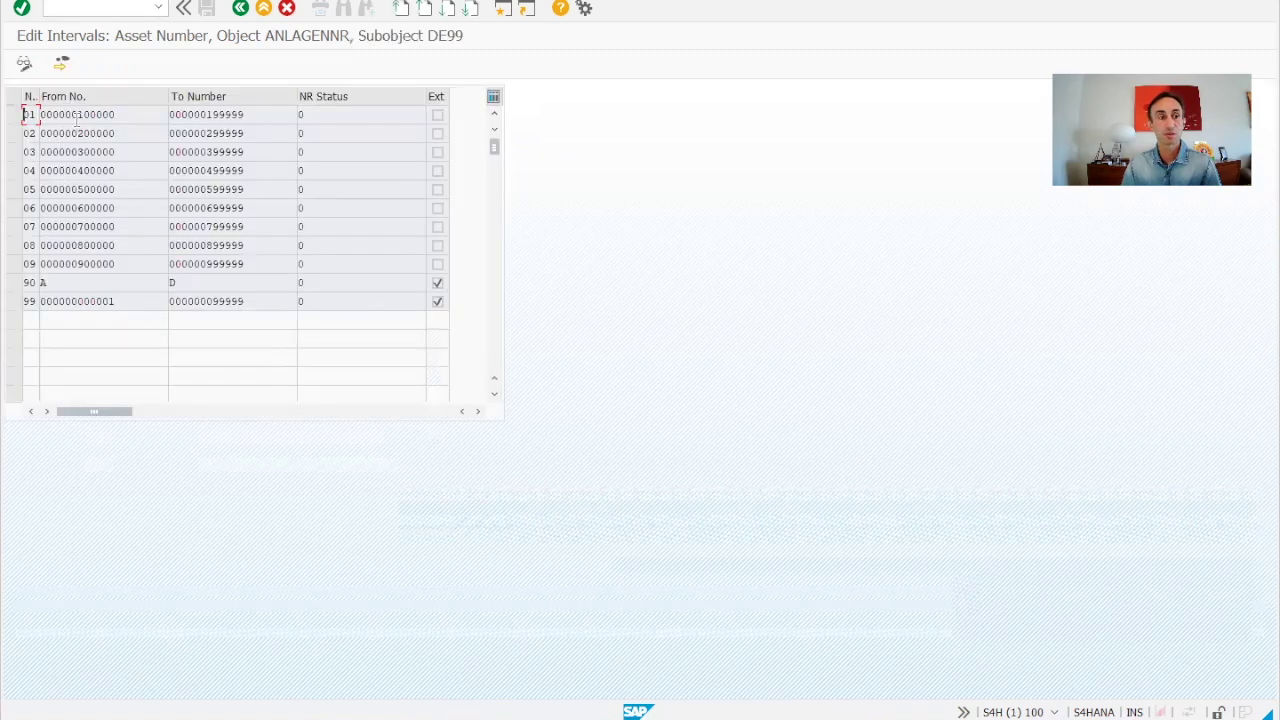
{"action": "left_click_drag", "start_coordinate": [126, 114], "coordinate": [80, 117]}
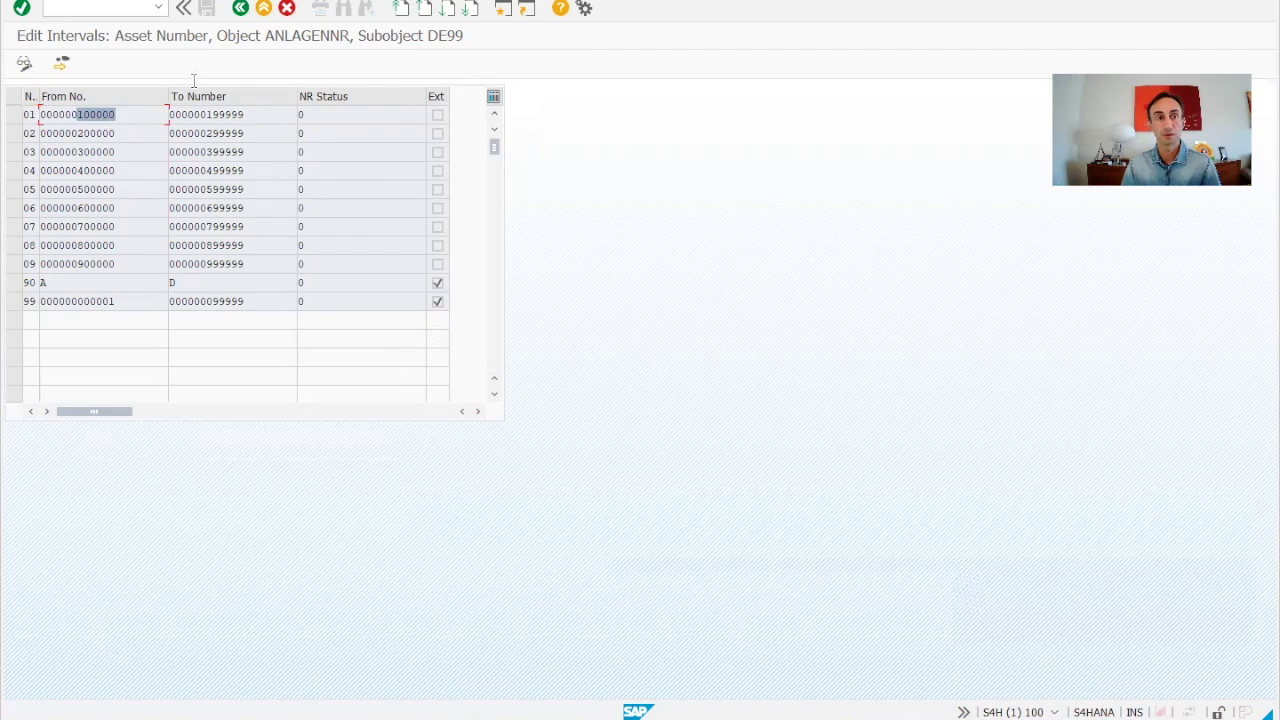
{"action": "left_click", "coordinate": [240, 8]}
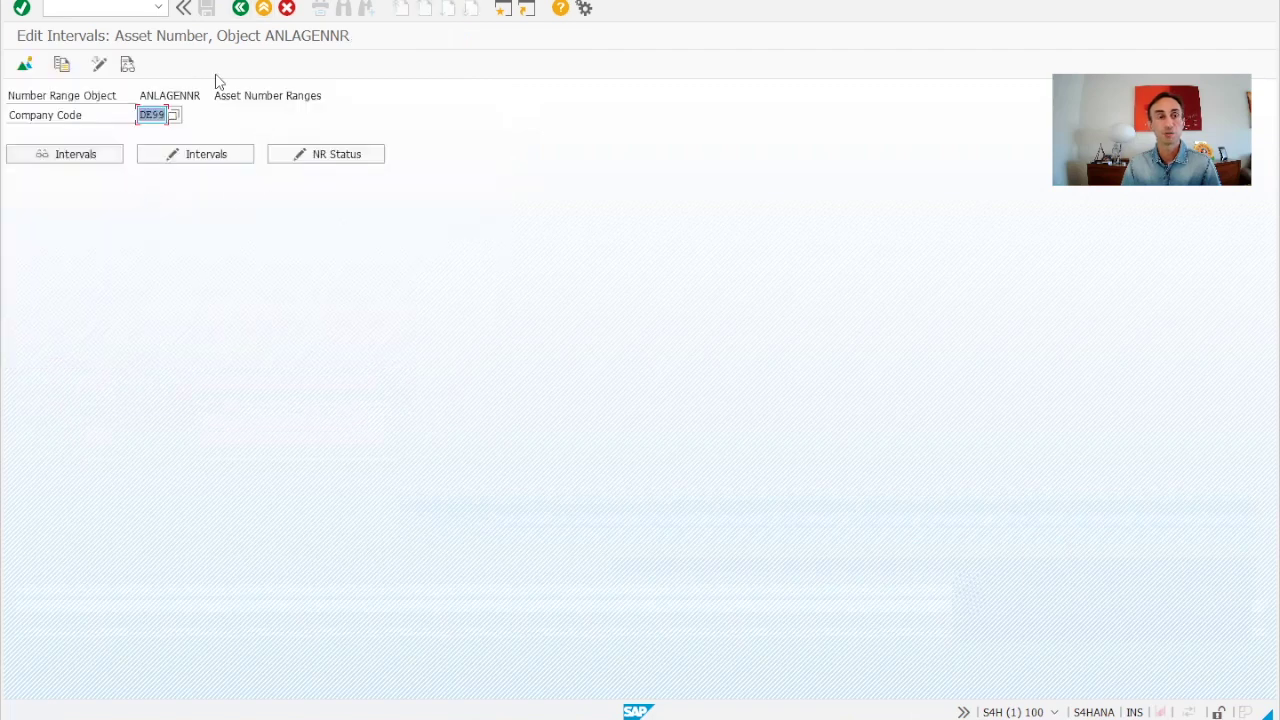
{"action": "key", "text": "F3"}
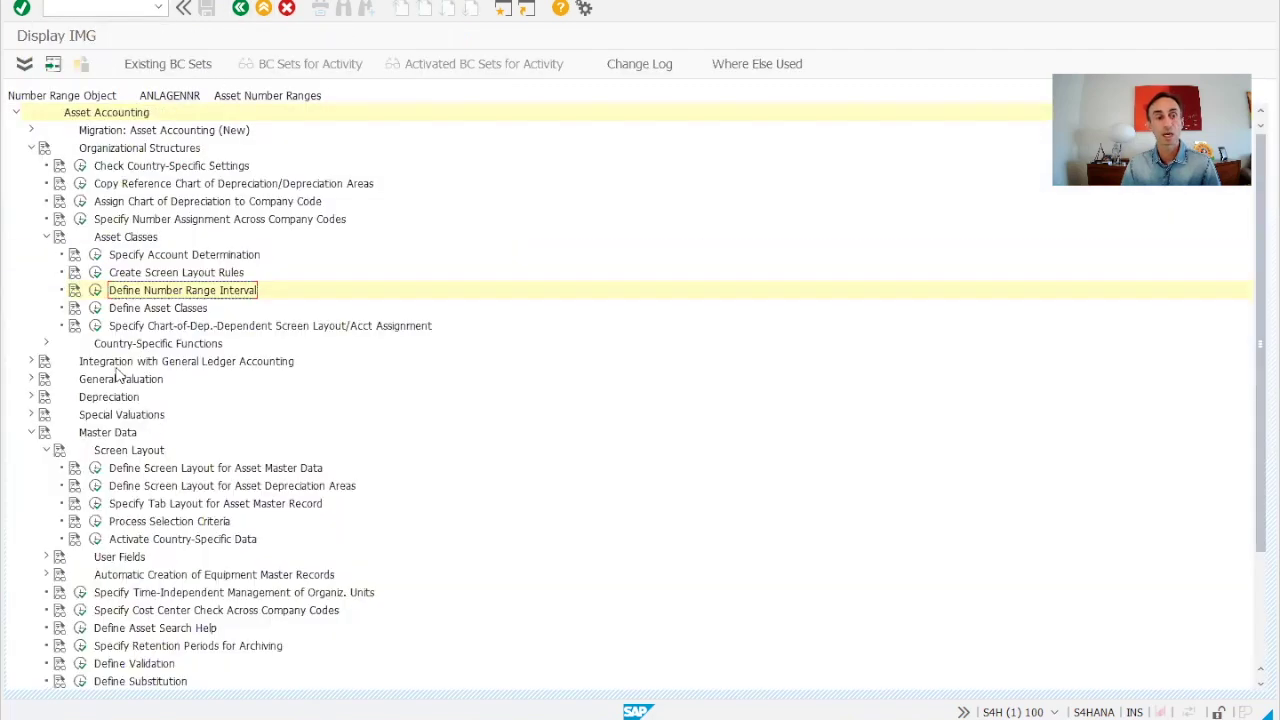
From the asset class configuration, find asset class 6360 and display its details, highlighting the class number.
{"action": "left_click", "coordinate": [95, 308]}
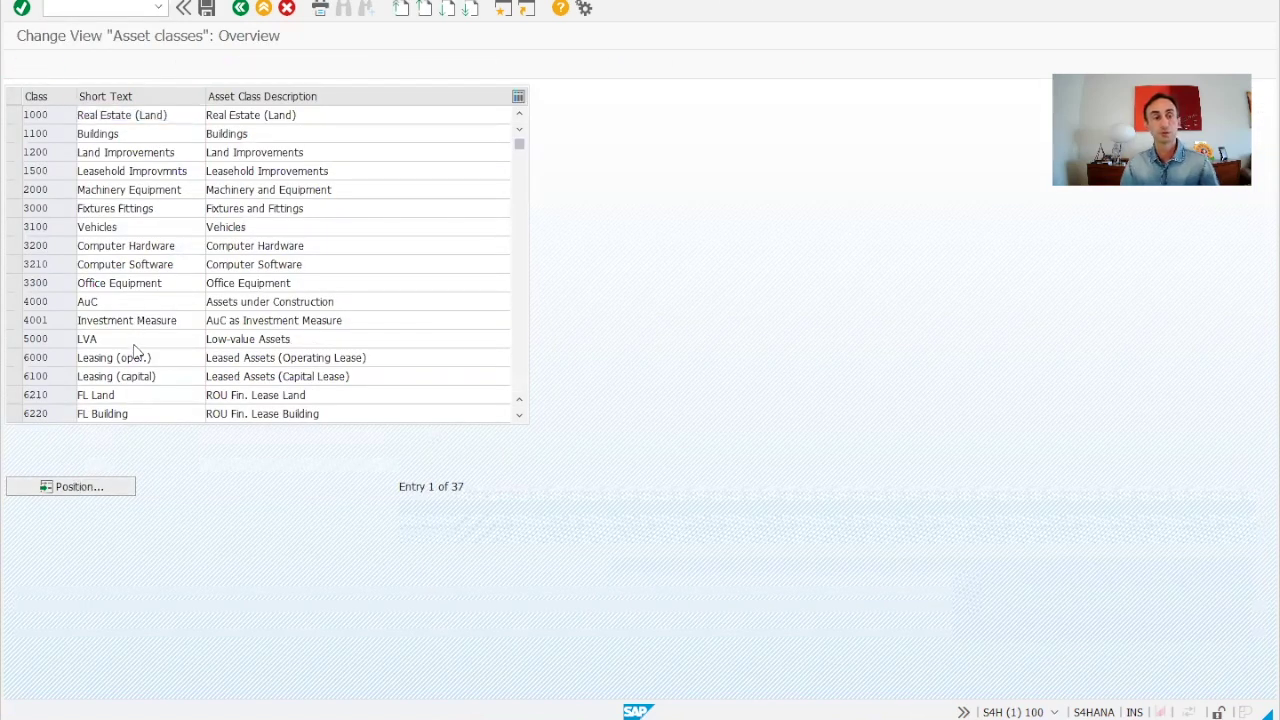
{"action": "key", "text": "BackSpace"}
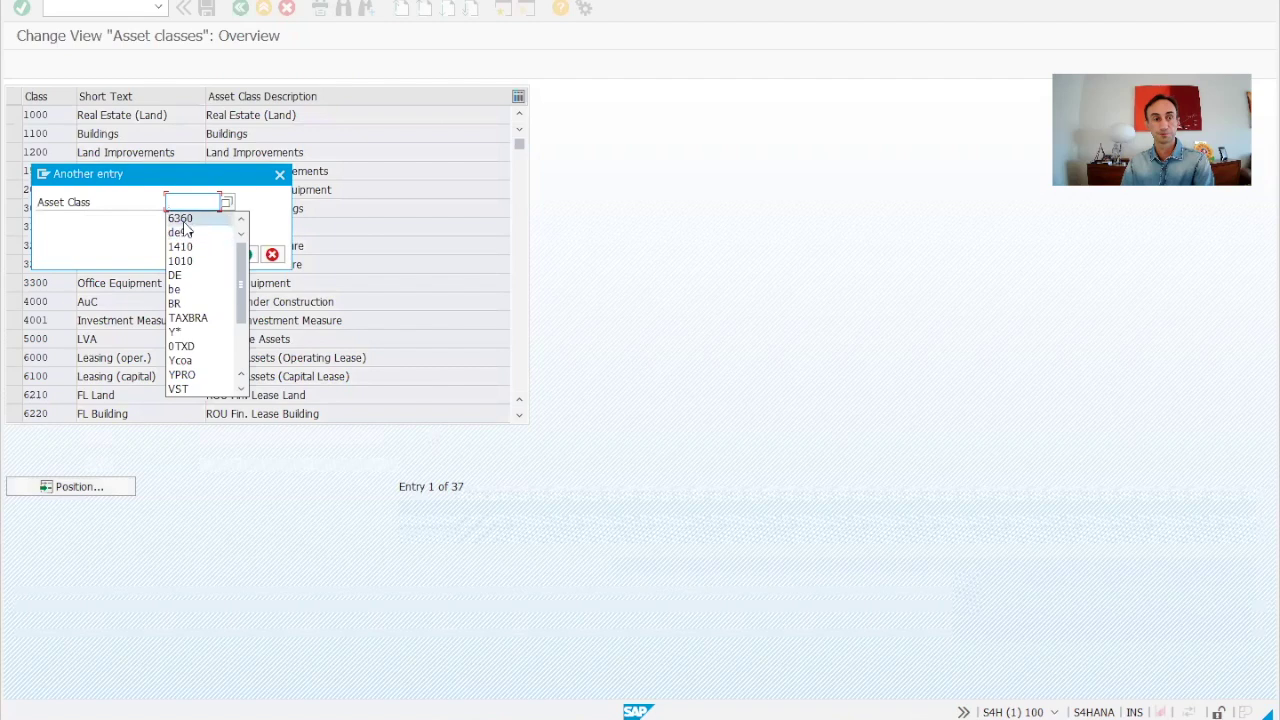
{"action": "left_click", "coordinate": [181, 221]}
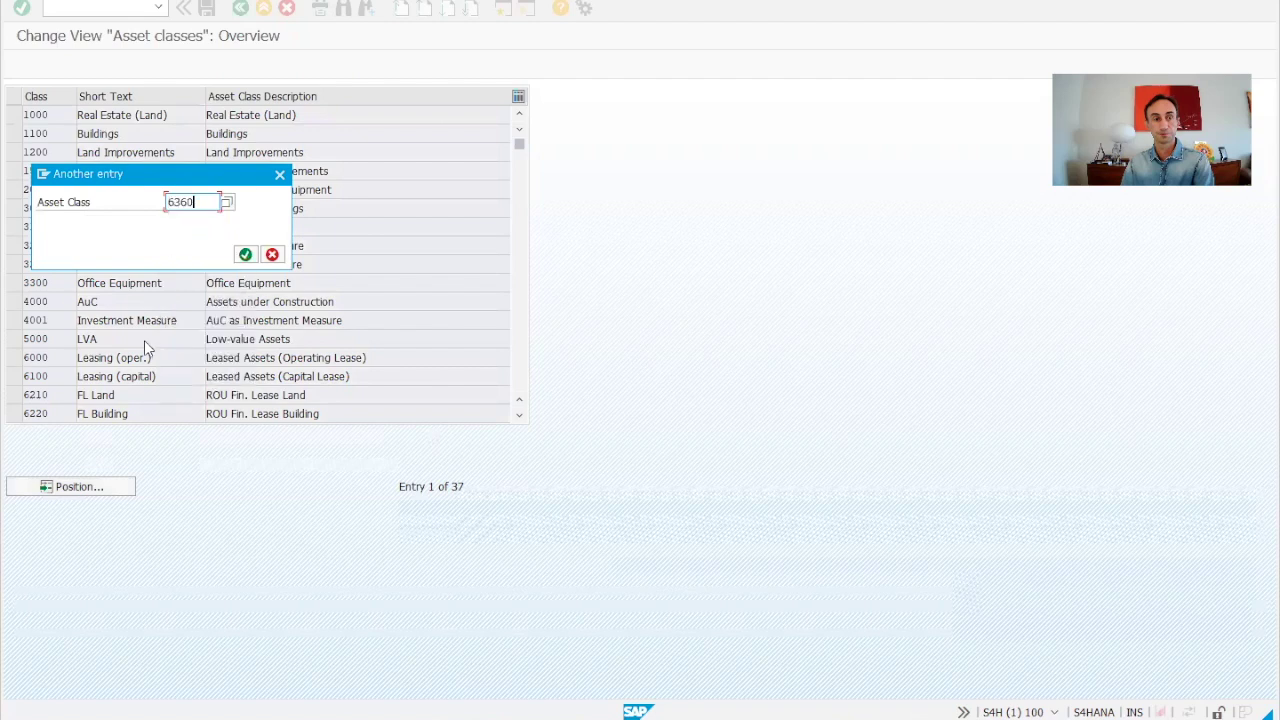
{"action": "left_click", "coordinate": [246, 255]}
{"action": "left_click", "coordinate": [38, 116]}
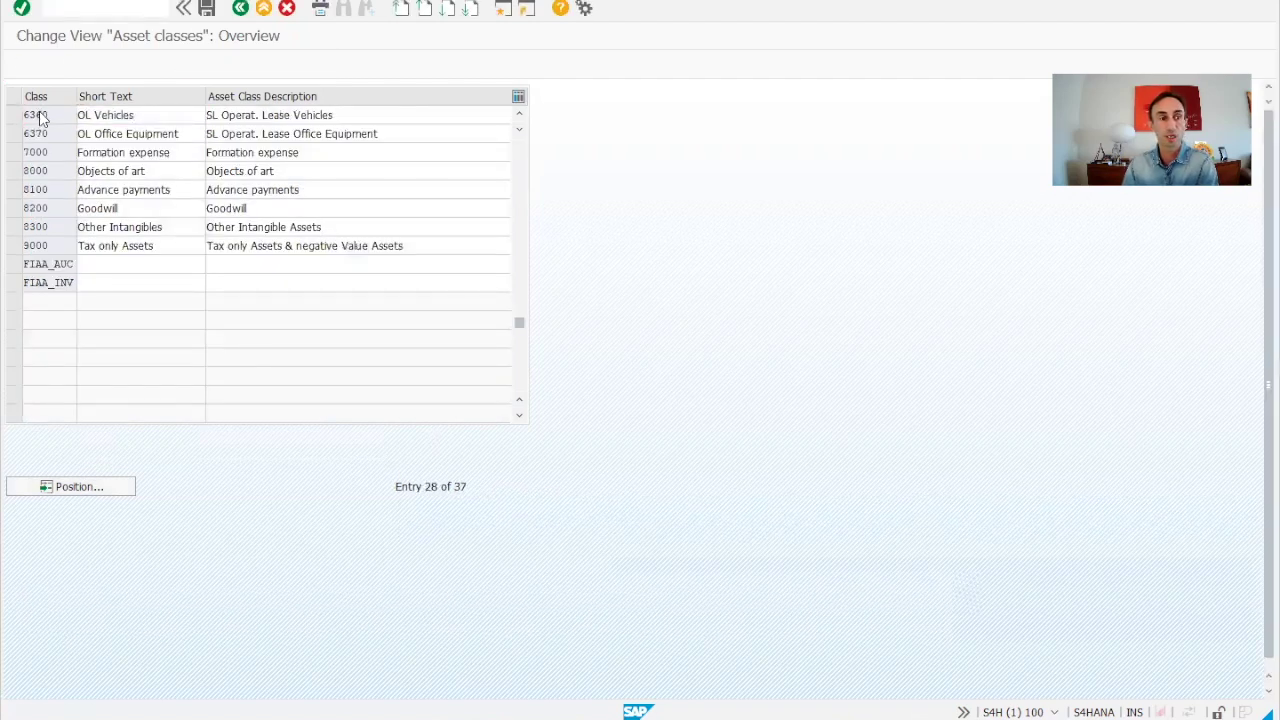
{"action": "double_click", "coordinate": [40, 118]}
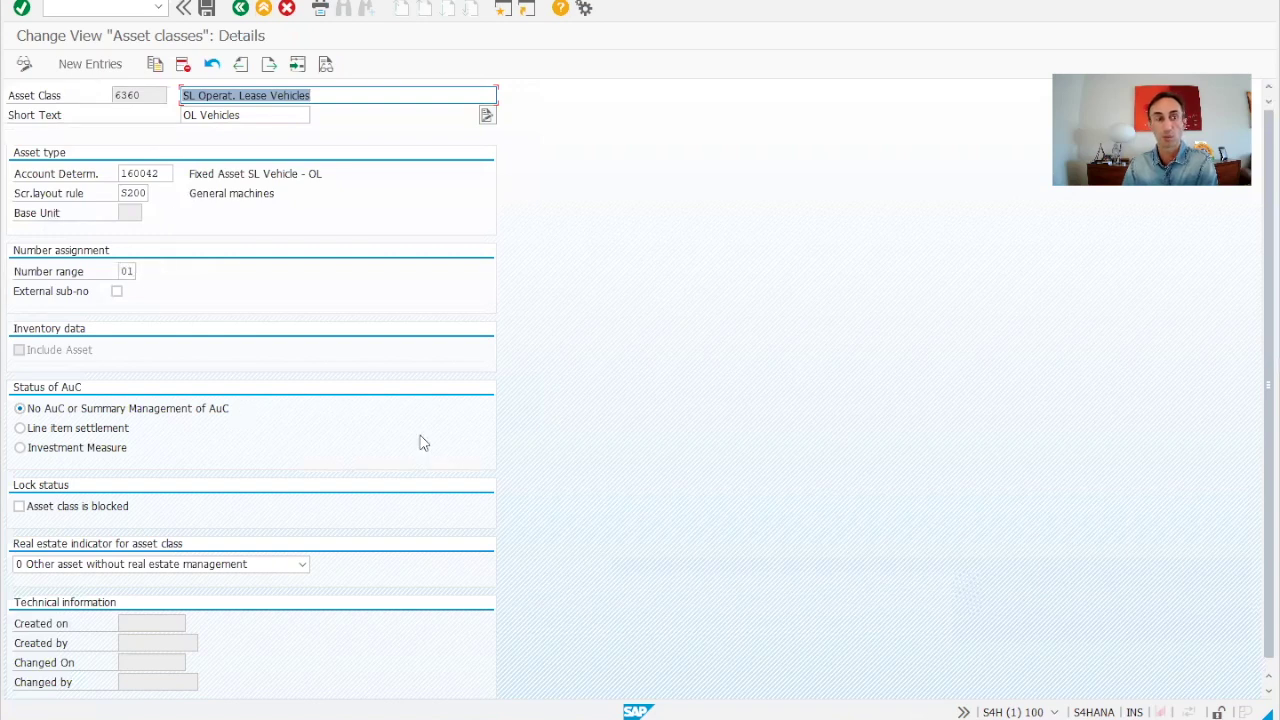
{"action": "left_click_drag", "start_coordinate": [156, 97], "coordinate": [94, 100]}
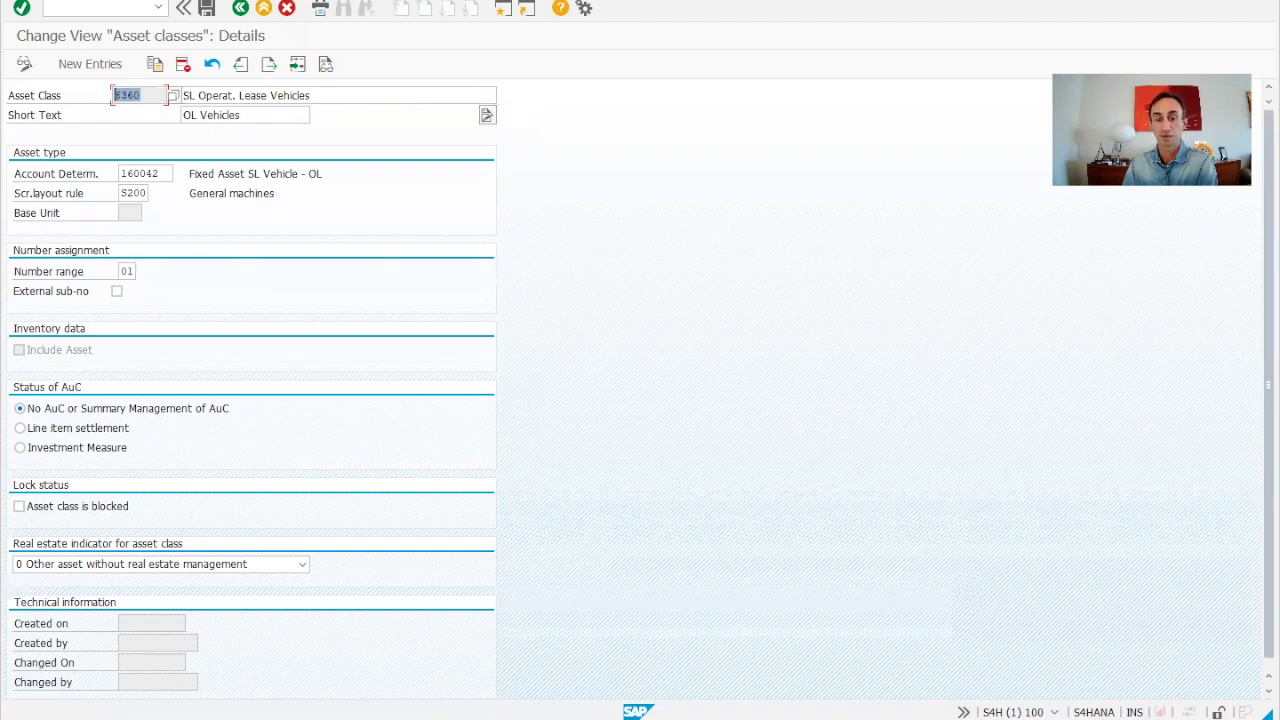
Switch to Vehicle #1's master record and examine its main asset number and asset class.
{"action": "left_click", "coordinate": [871, 645]}
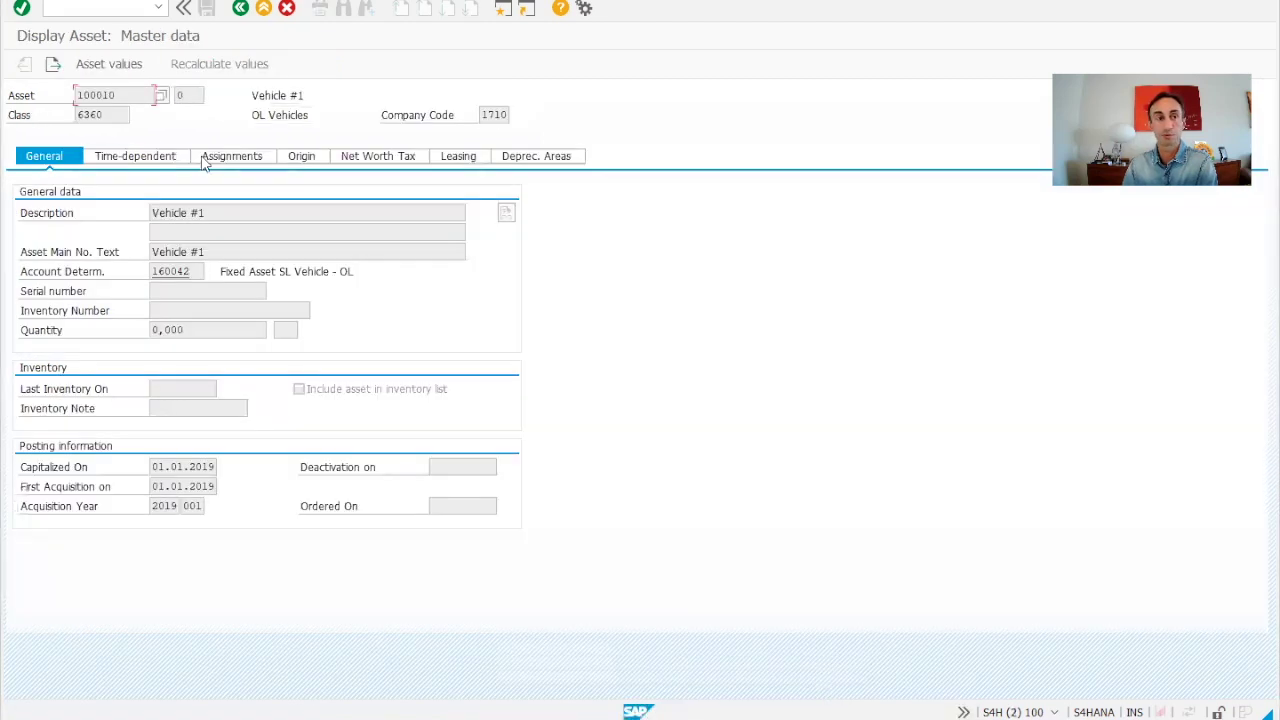
{"action": "double_click", "coordinate": [136, 96]}
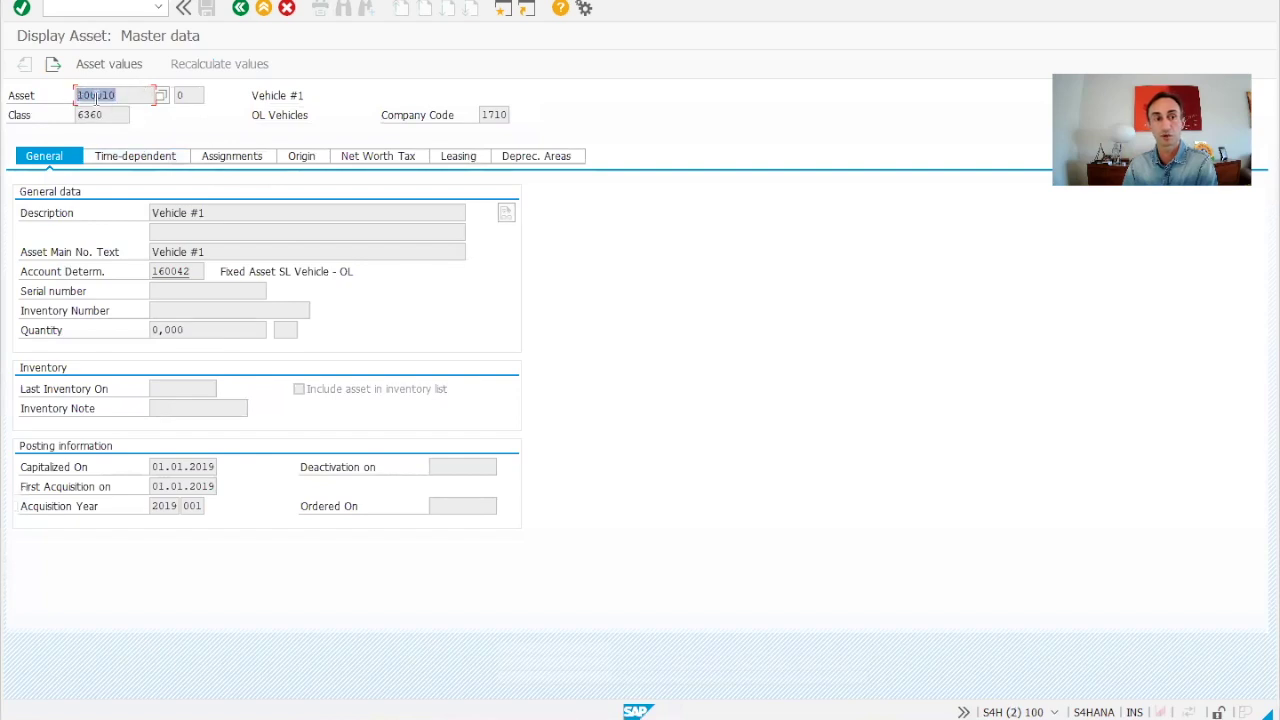
{"action": "left_click", "coordinate": [96, 95]}
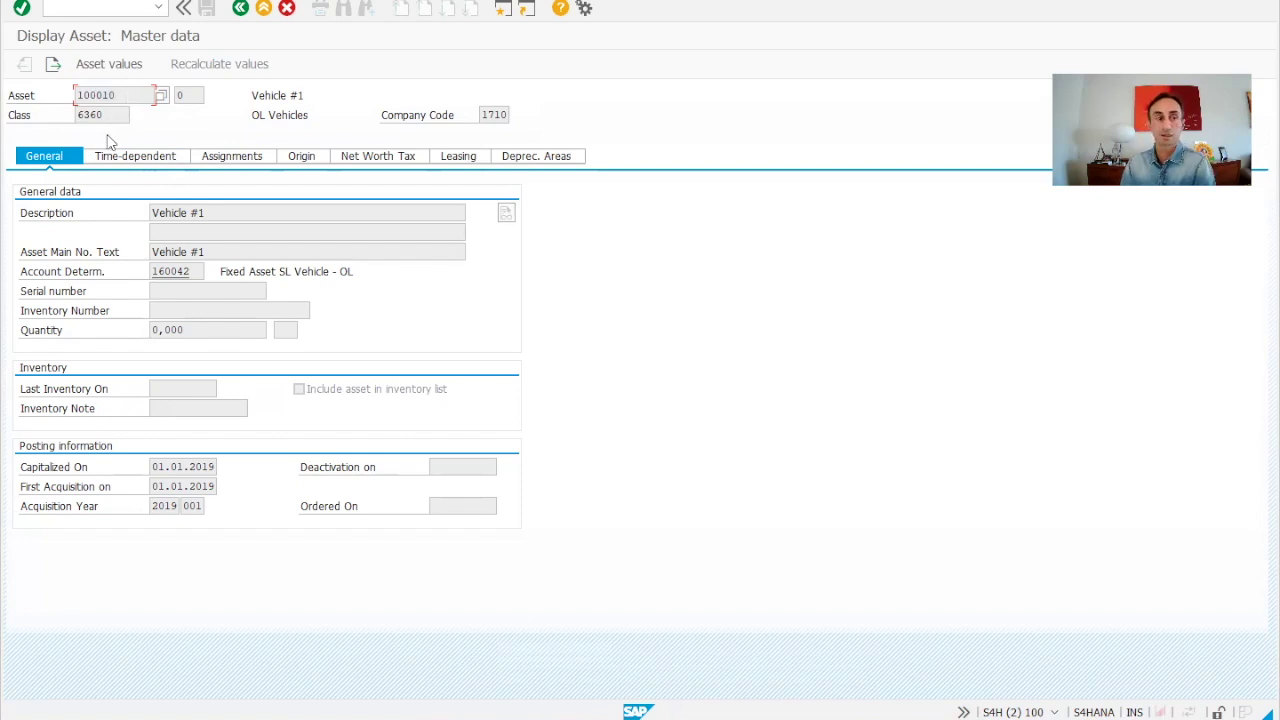
{"action": "left_click_drag", "start_coordinate": [106, 117], "coordinate": [68, 120]}
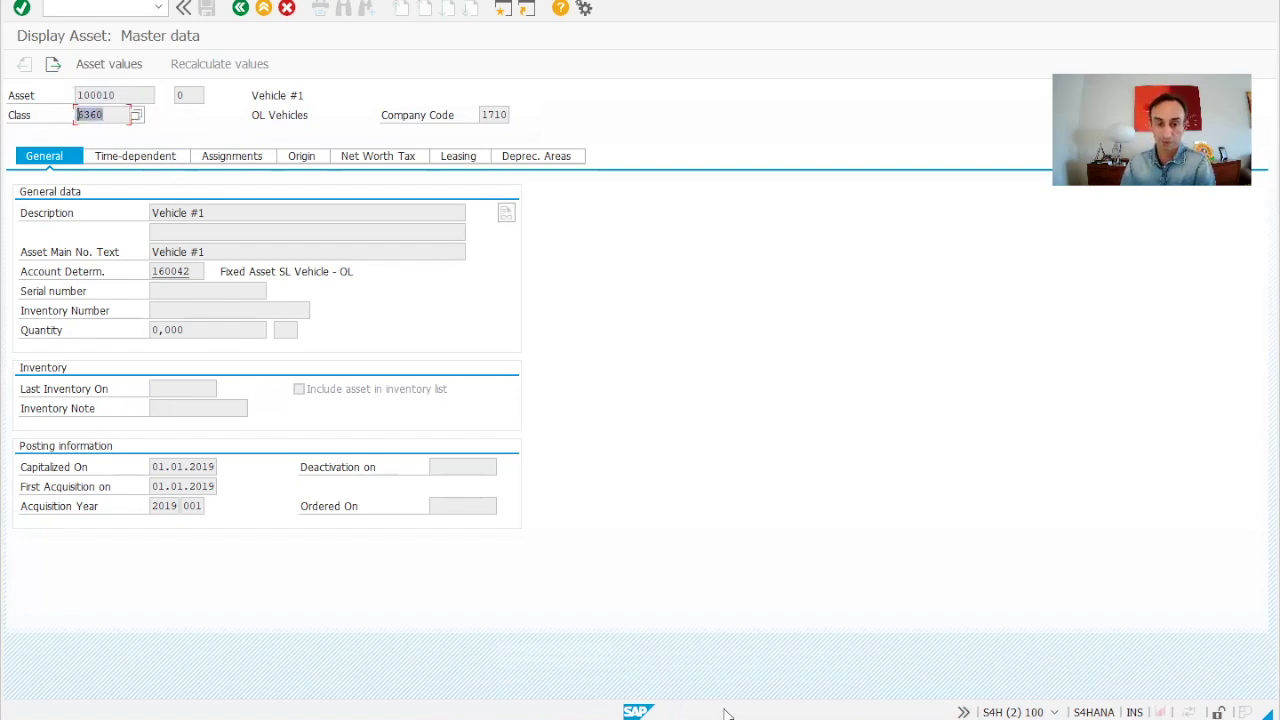
Compare the number assignment settings in the asset class details with Vehicle #1's main asset number and sub-number.
{"action": "left_click", "coordinate": [689, 690]}
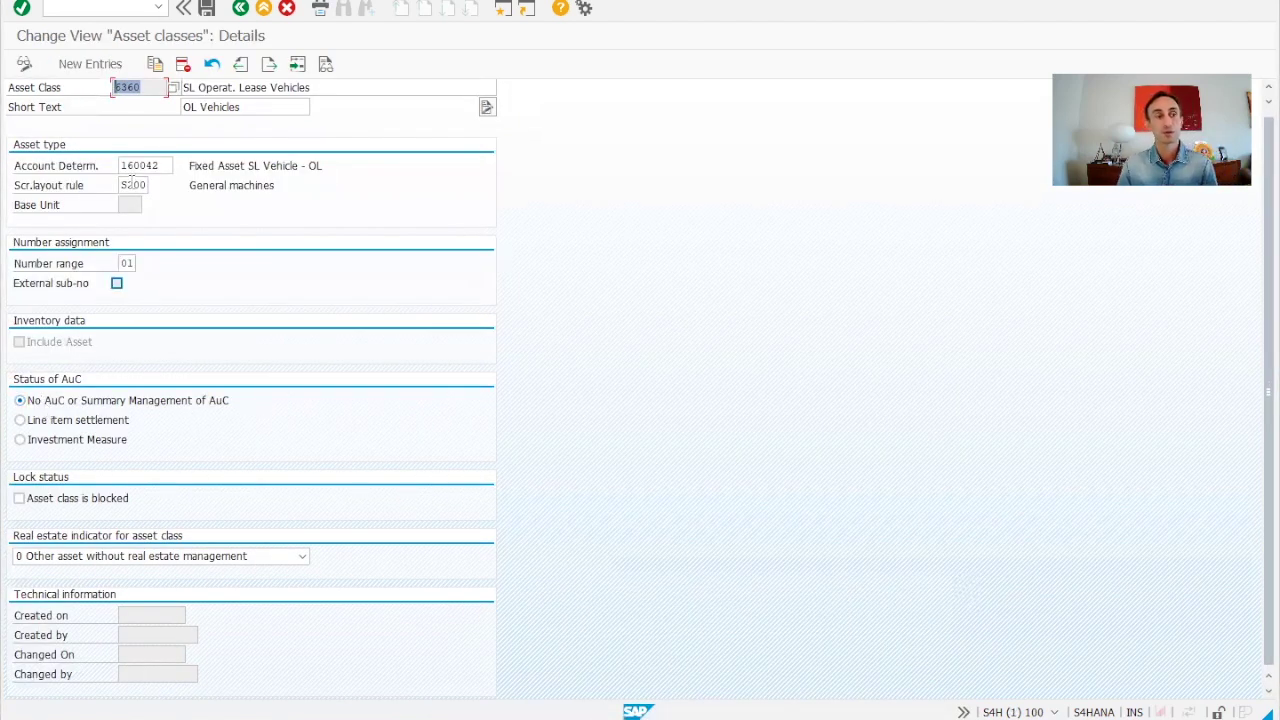
{"action": "scroll", "coordinate": [285, 540], "scroll_direction": "up", "scroll_amount": 1}
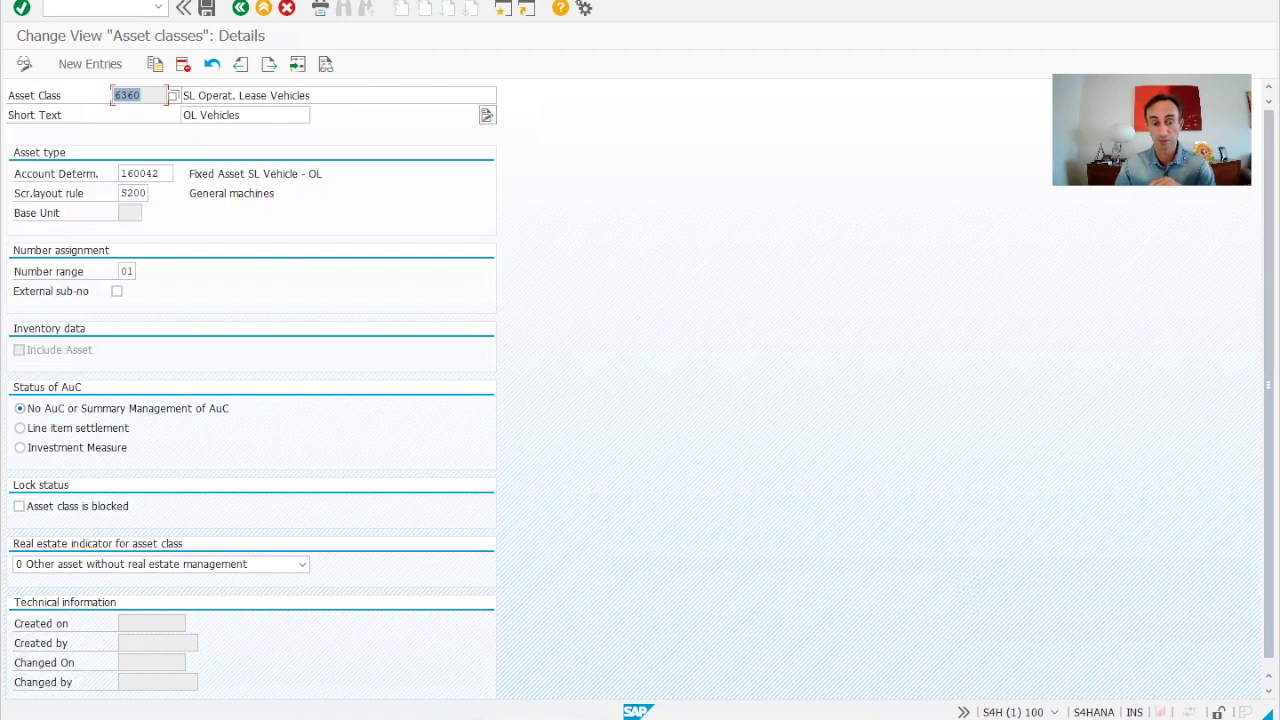
{"action": "left_click", "coordinate": [795, 690]}
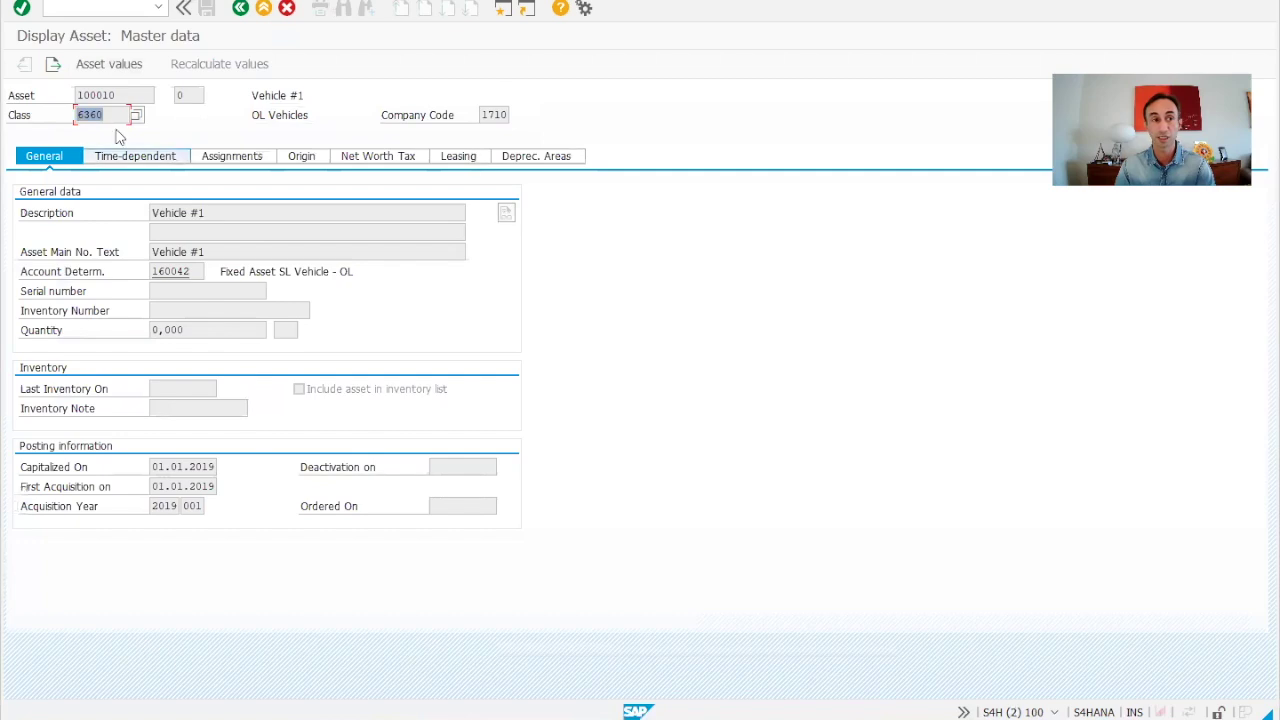
{"action": "left_click_drag", "start_coordinate": [135, 95], "coordinate": [76, 92]}
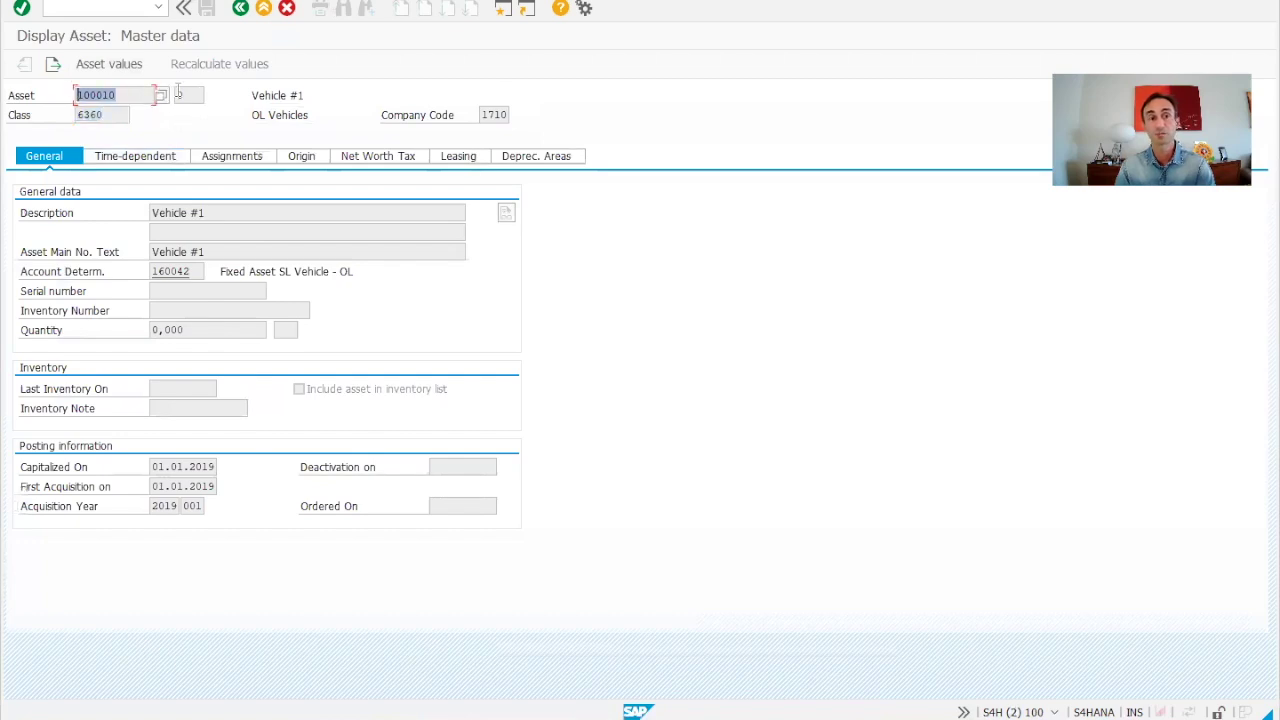
{"action": "left_click_drag", "start_coordinate": [195, 95], "coordinate": [177, 97]}
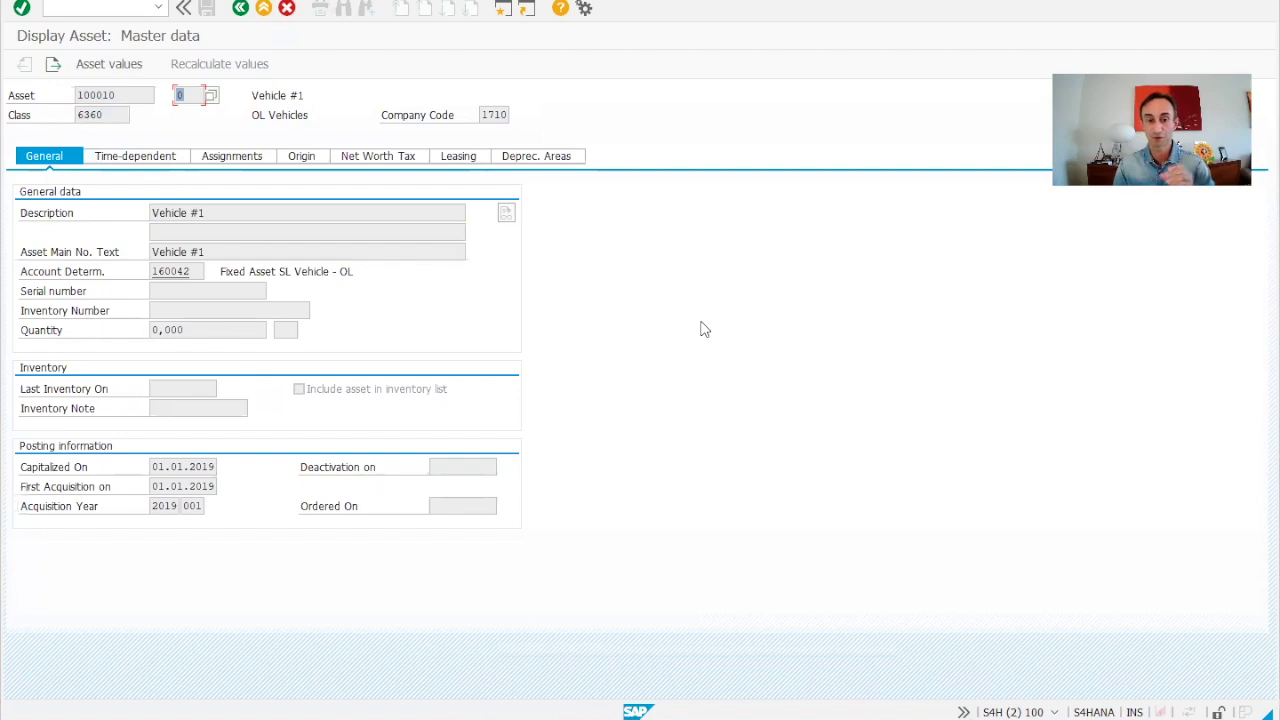
Return to asset class 6360's details and check its real estate indicator choices, selecting 0 Other asset without real estate management.
{"action": "left_click", "coordinate": [691, 680]}
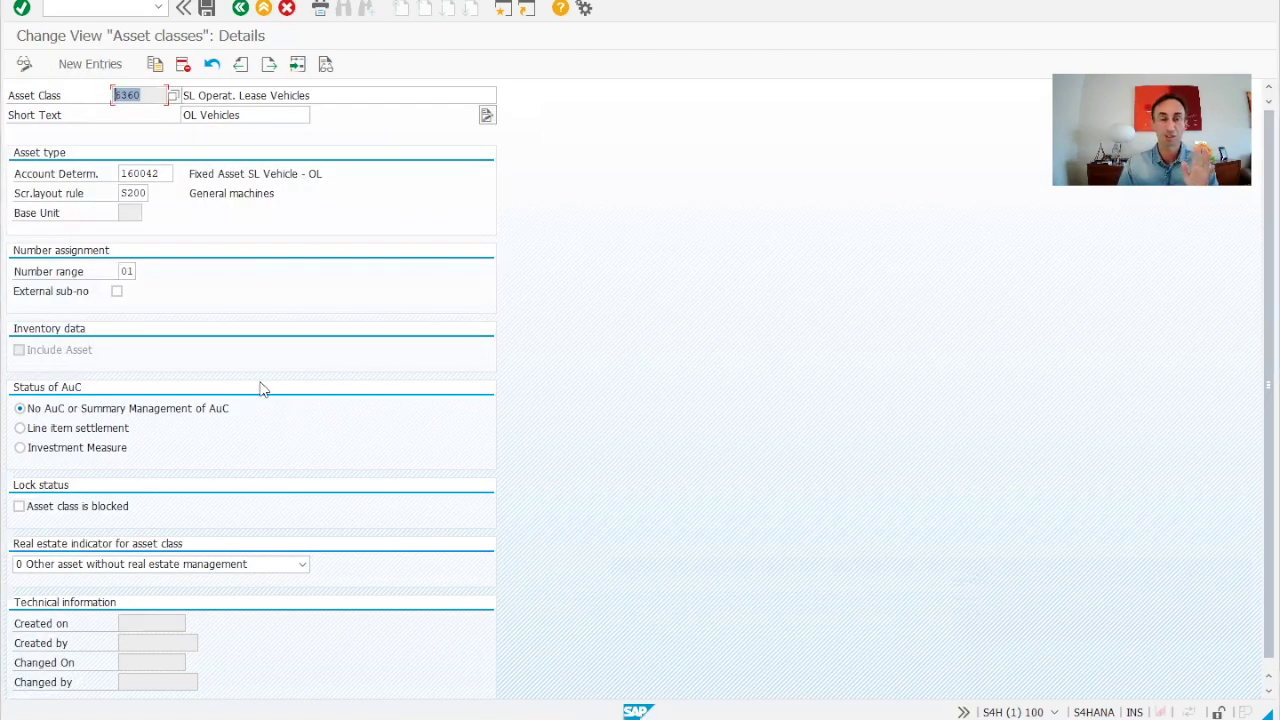
{"action": "scroll", "coordinate": [214, 529], "scroll_direction": "down", "scroll_amount": 1}
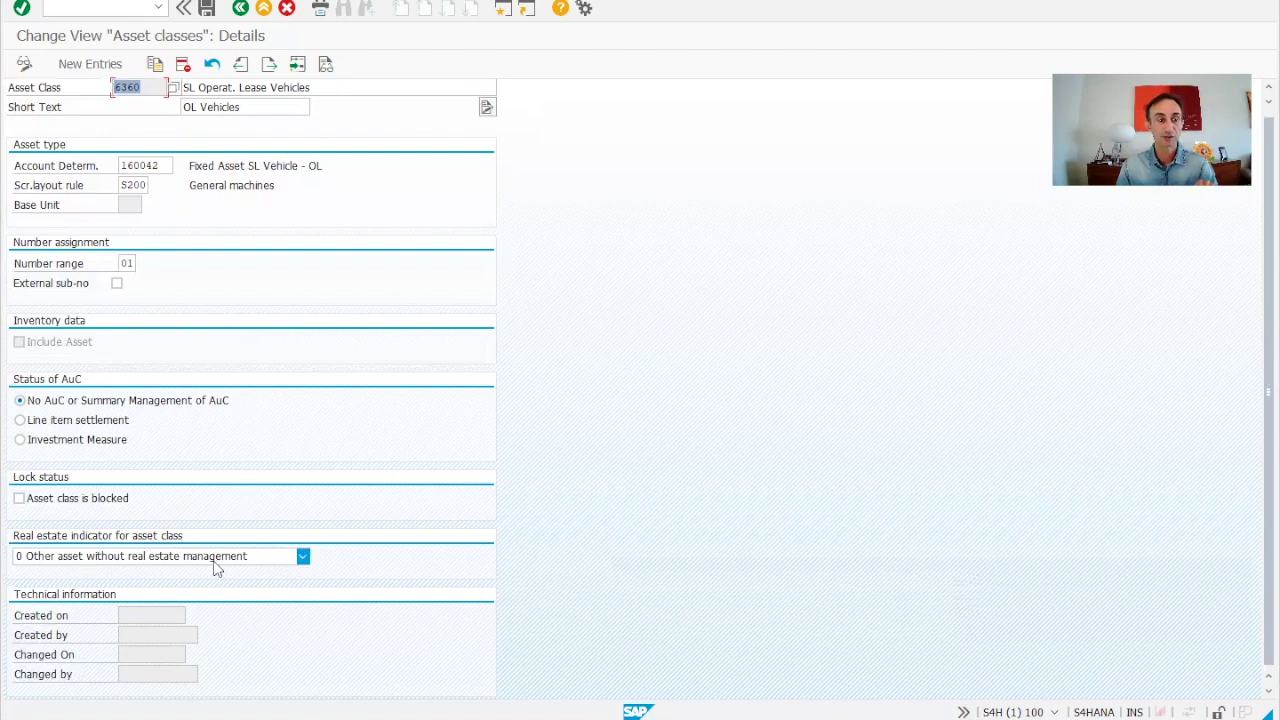
{"action": "left_click", "coordinate": [212, 558]}
{"action": "left_click", "coordinate": [143, 574]}
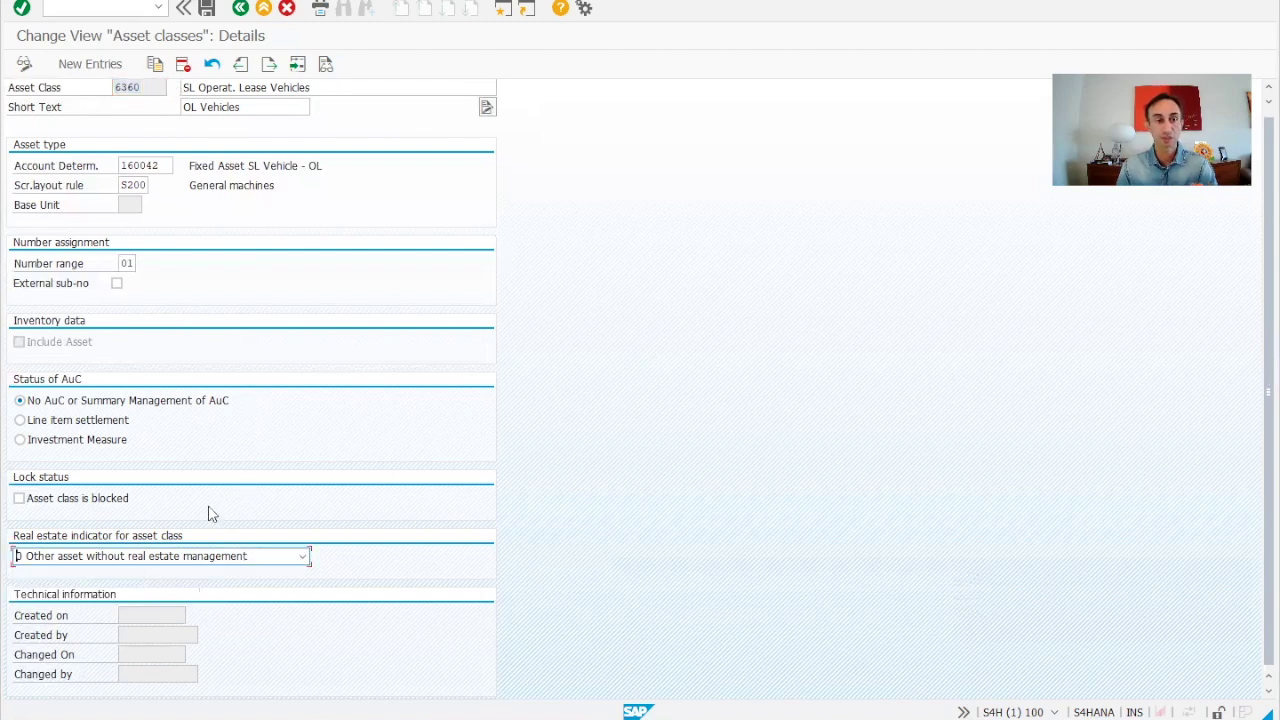
{"action": "scroll", "coordinate": [313, 447], "scroll_direction": "up", "scroll_amount": 1}
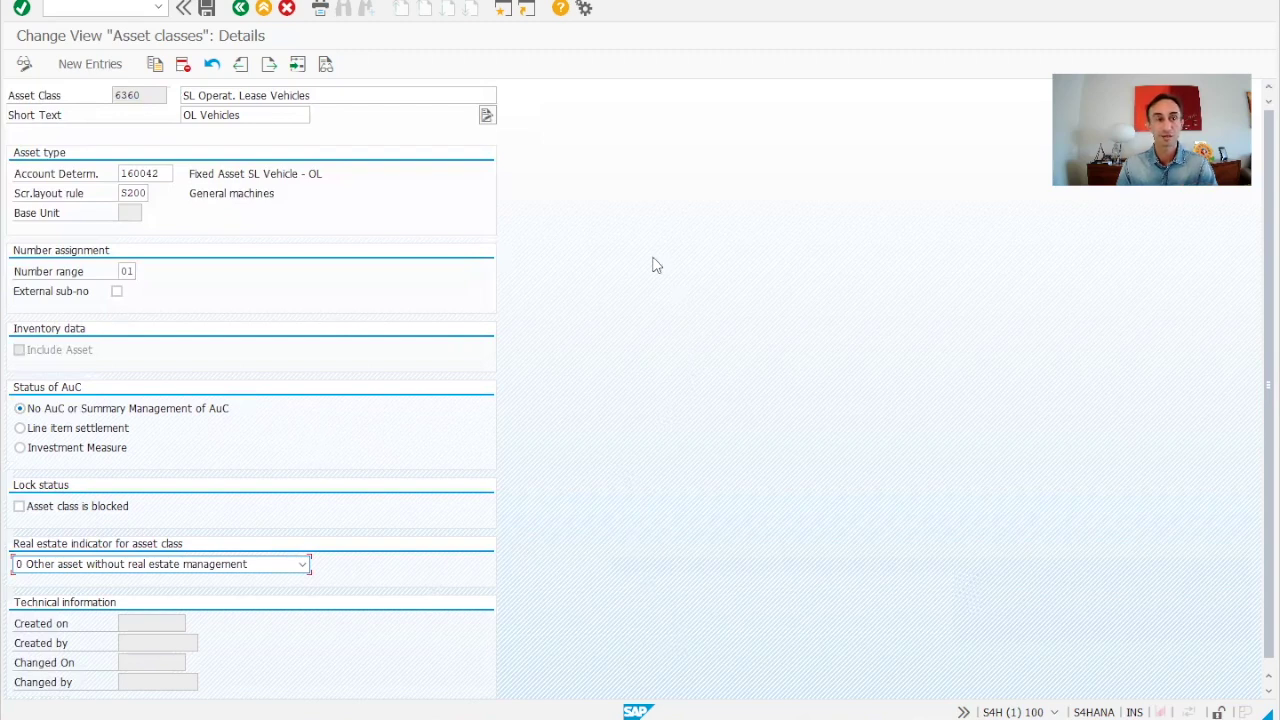
Switch to Vehicle #1's master record and review its asset class, asset number and account determination.
{"action": "mouse_move", "coordinate": [716, 715]}
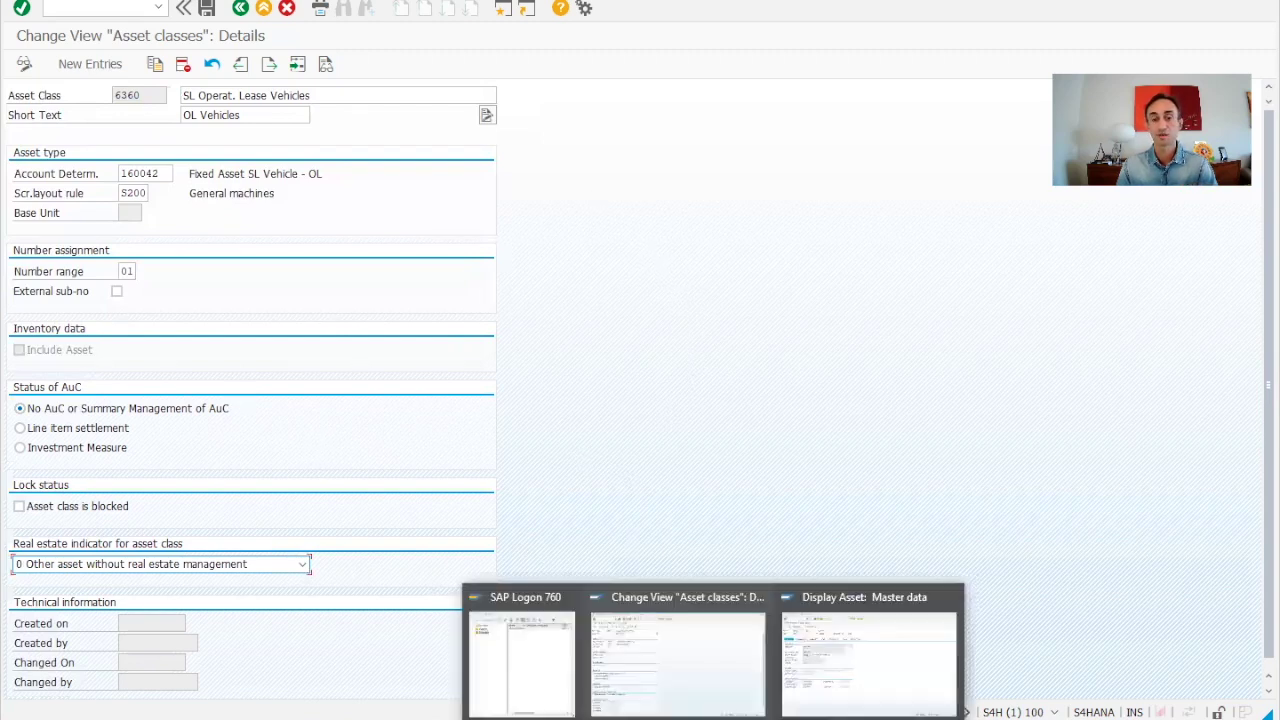
{"action": "left_click", "coordinate": [870, 650]}
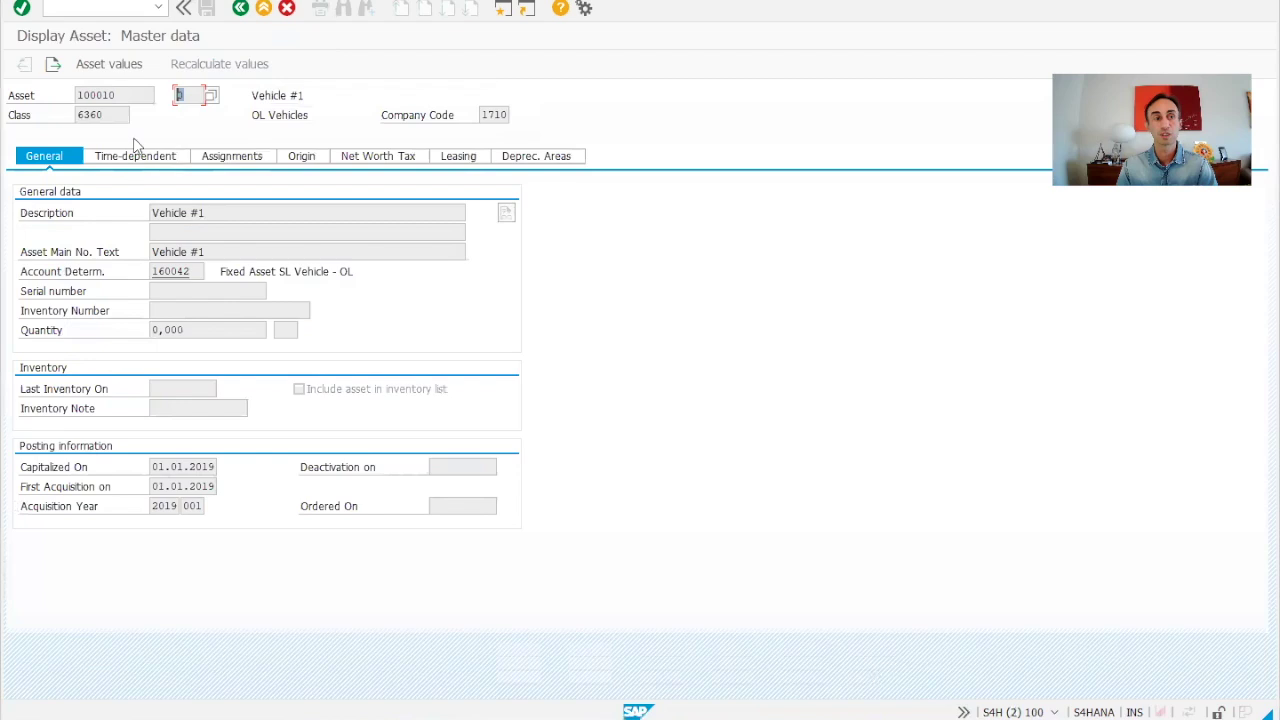
{"action": "left_click_drag", "start_coordinate": [112, 113], "coordinate": [20, 118]}
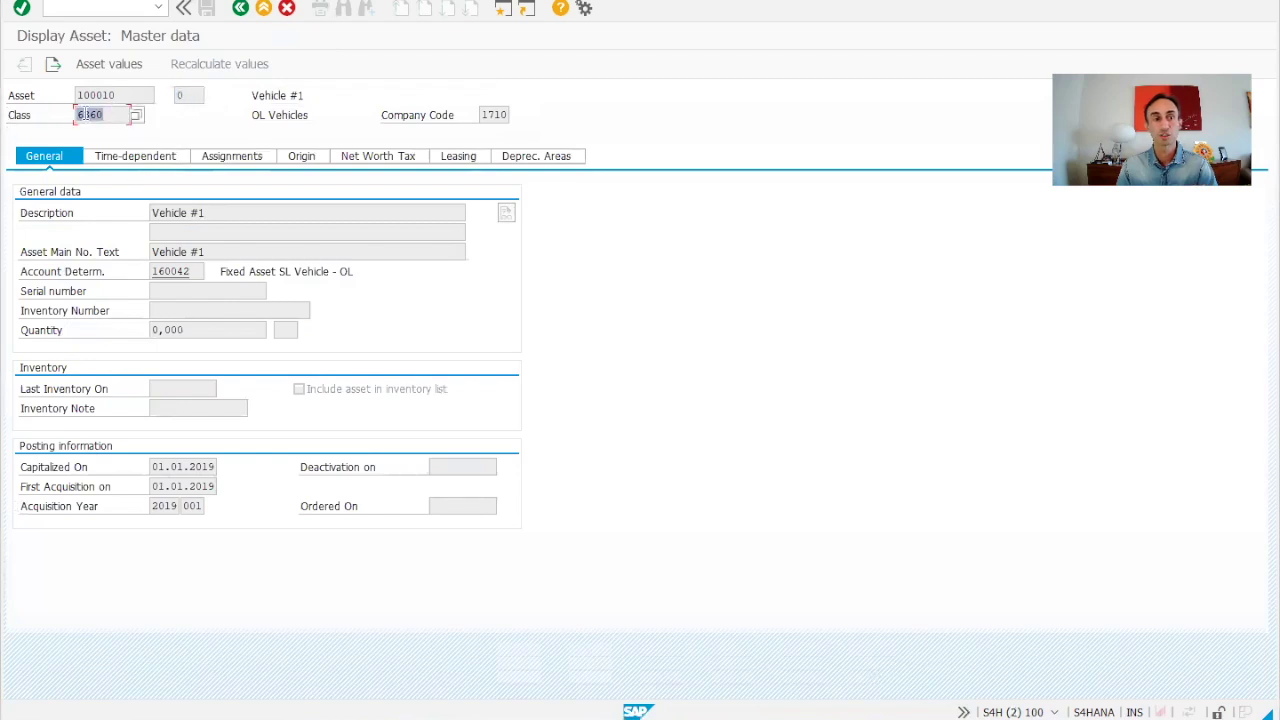
{"action": "left_click_drag", "start_coordinate": [118, 98], "coordinate": [28, 98]}
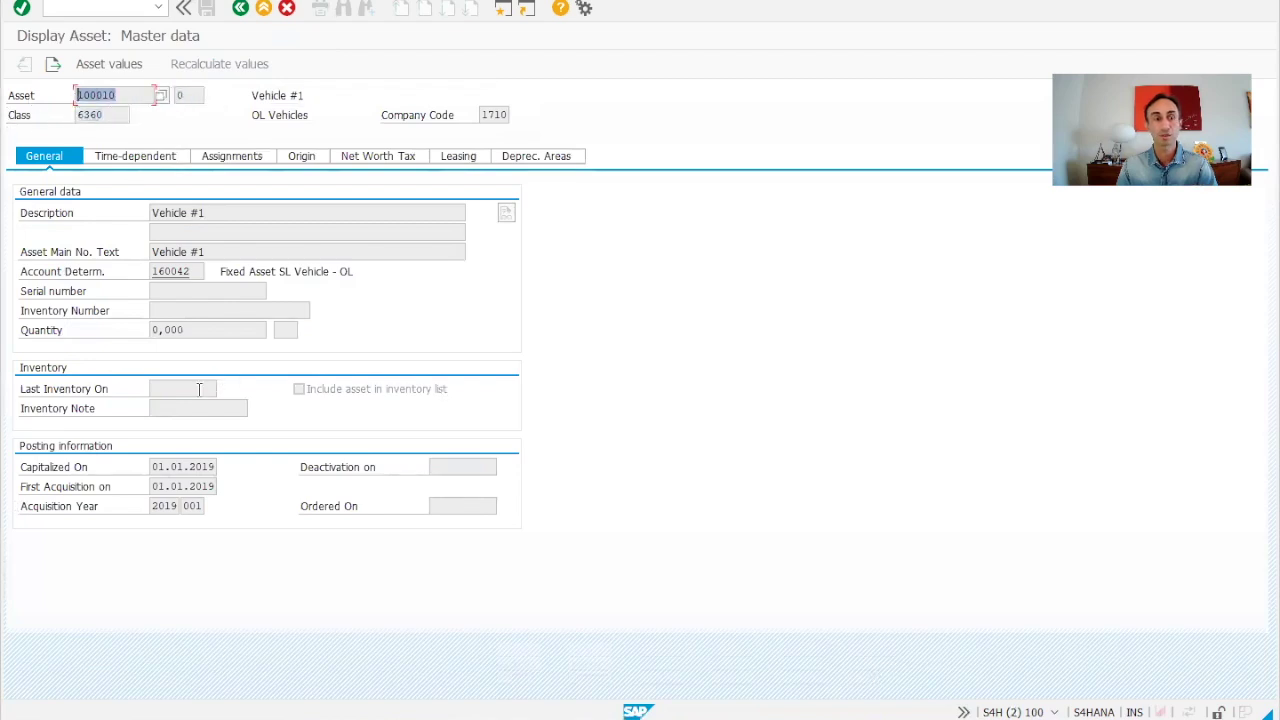
{"action": "left_click_drag", "start_coordinate": [198, 272], "coordinate": [132, 280]}
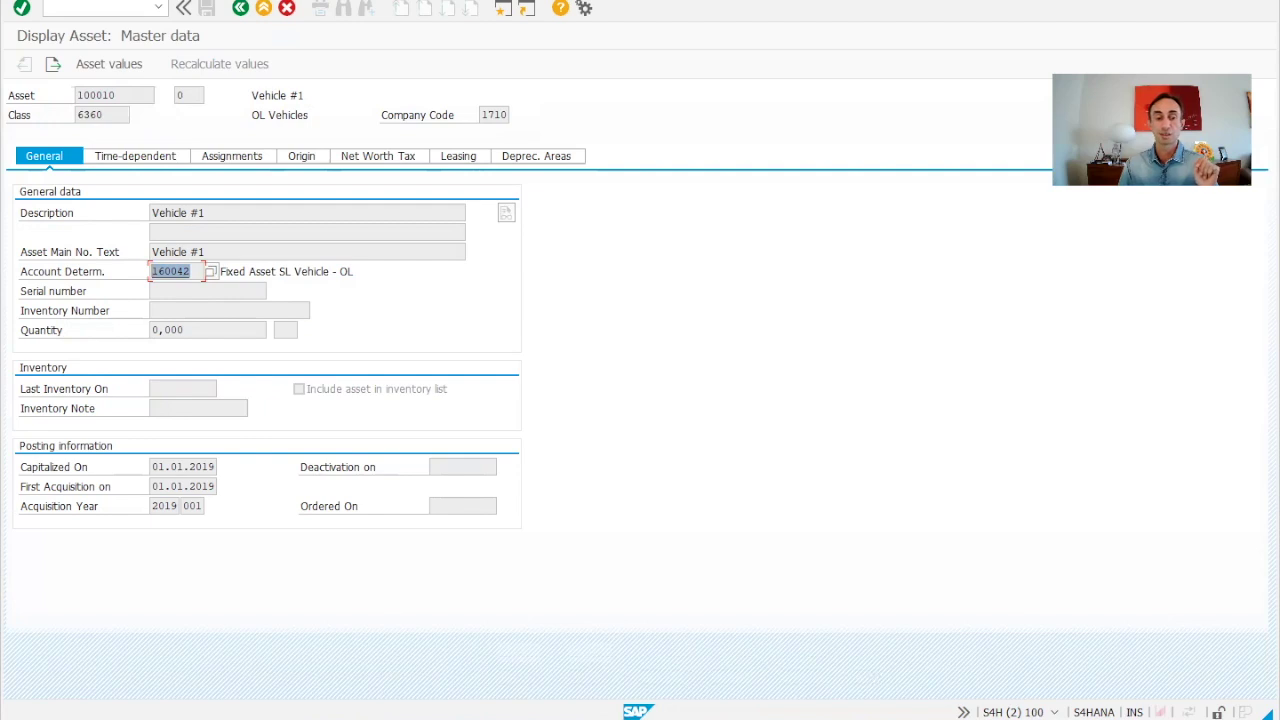
Check the screen layout rule in the asset class details against Vehicle #1's time-dependent, origin and net worth tax data.
{"action": "left_click", "coordinate": [670, 628]}
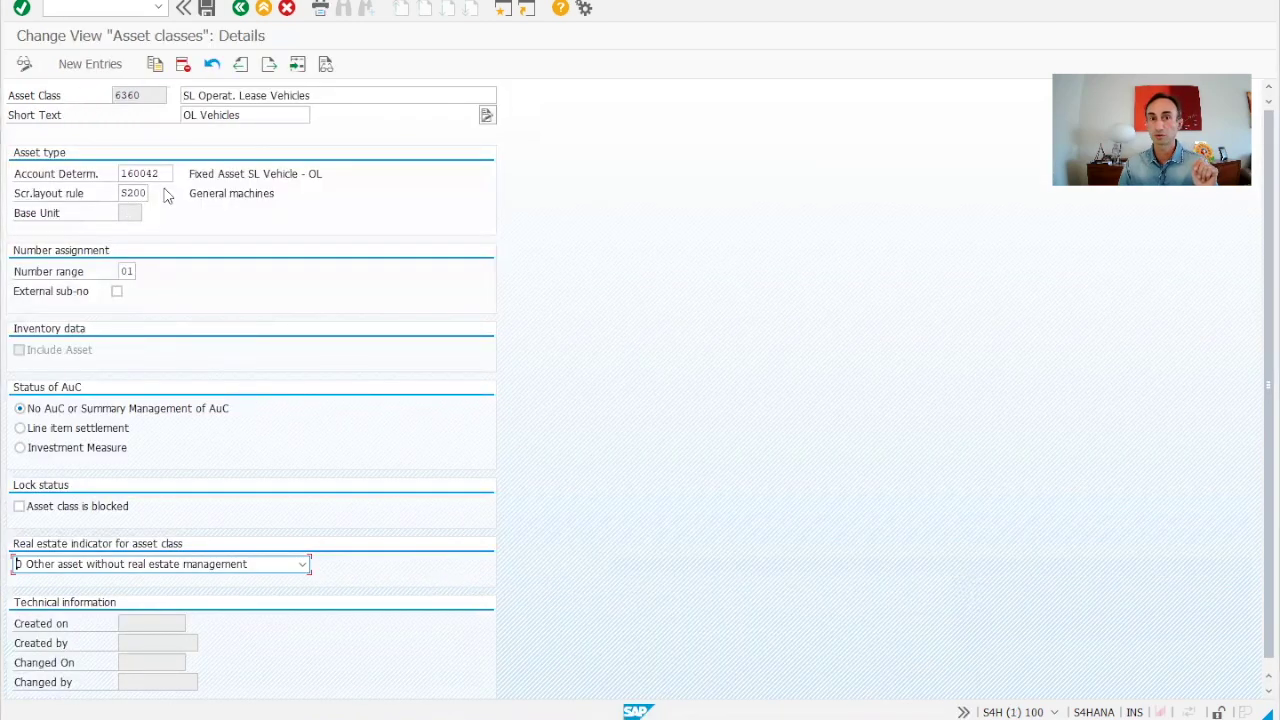
{"action": "mouse_move", "coordinate": [714, 716]}
{"action": "left_click", "coordinate": [867, 650]}
{"action": "left_click", "coordinate": [140, 160]}
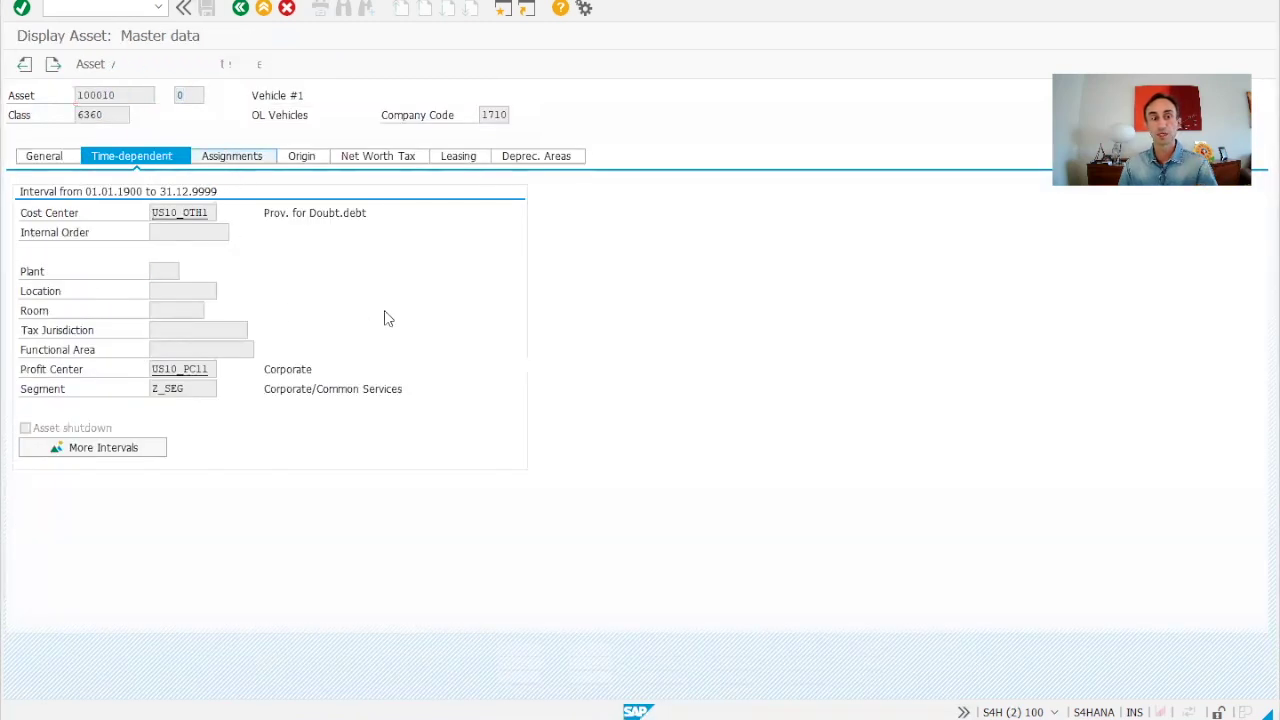
{"action": "left_click", "coordinate": [303, 158]}
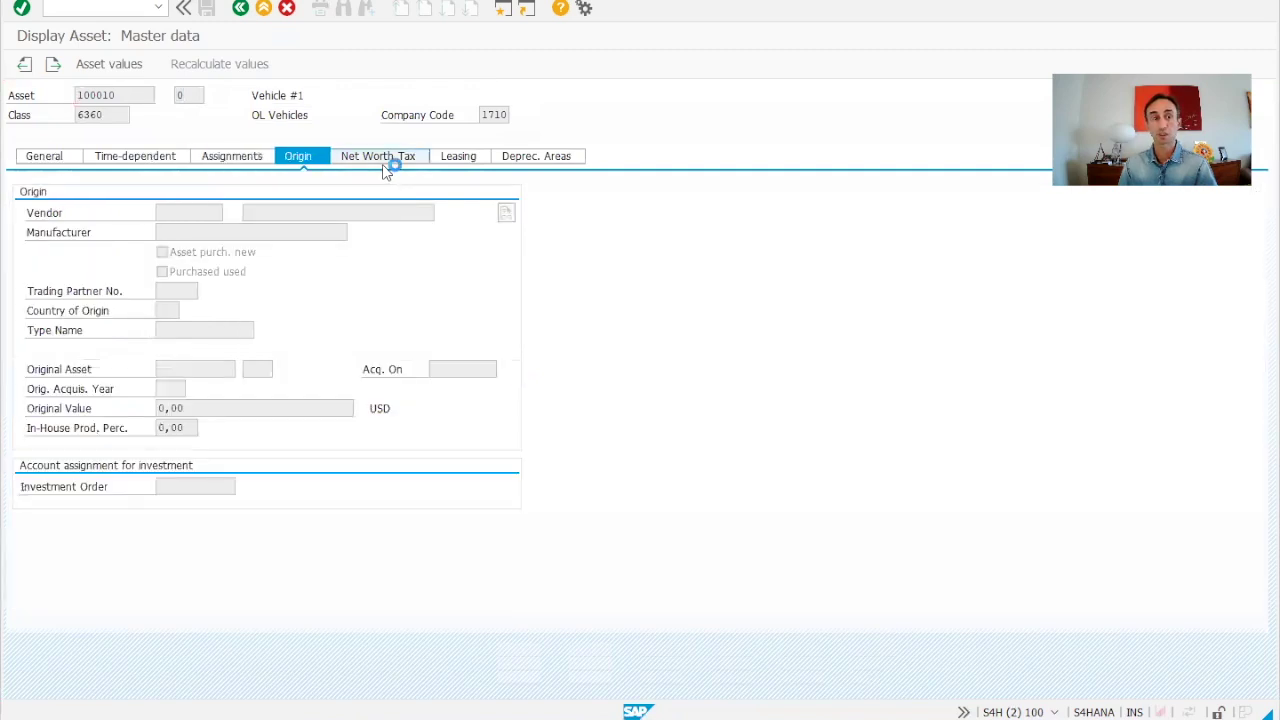
{"action": "left_click", "coordinate": [385, 160]}
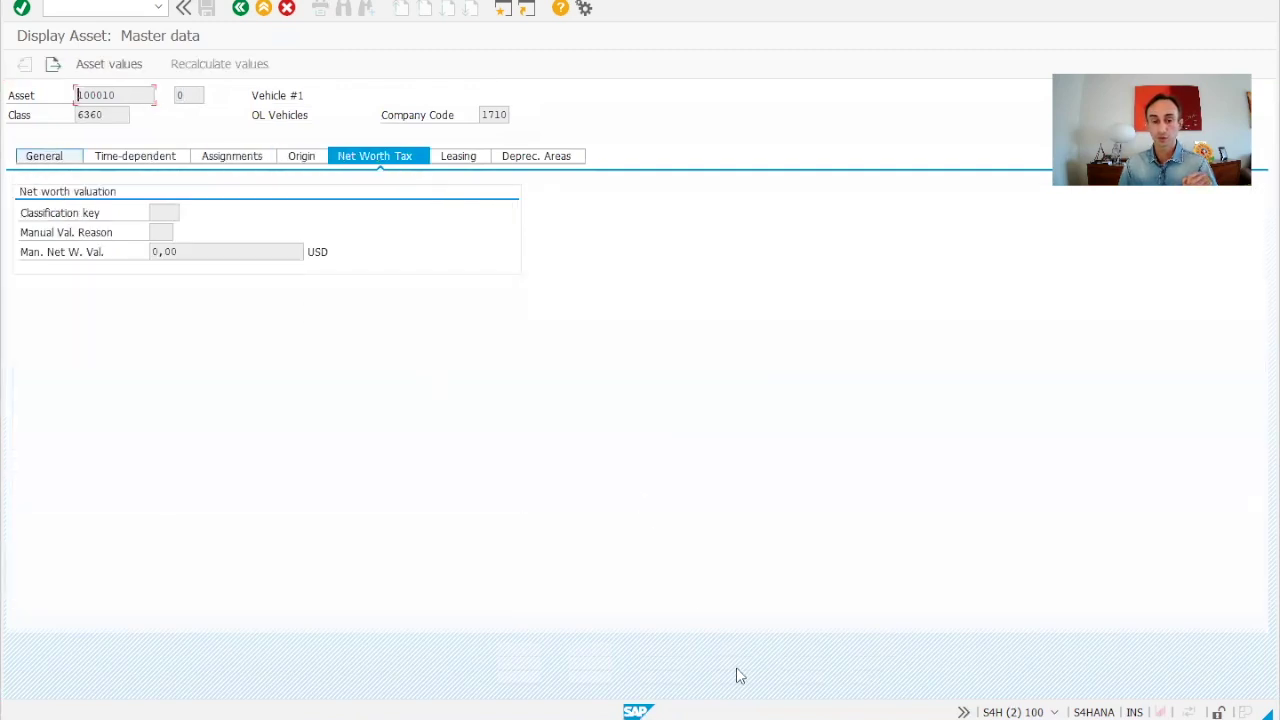